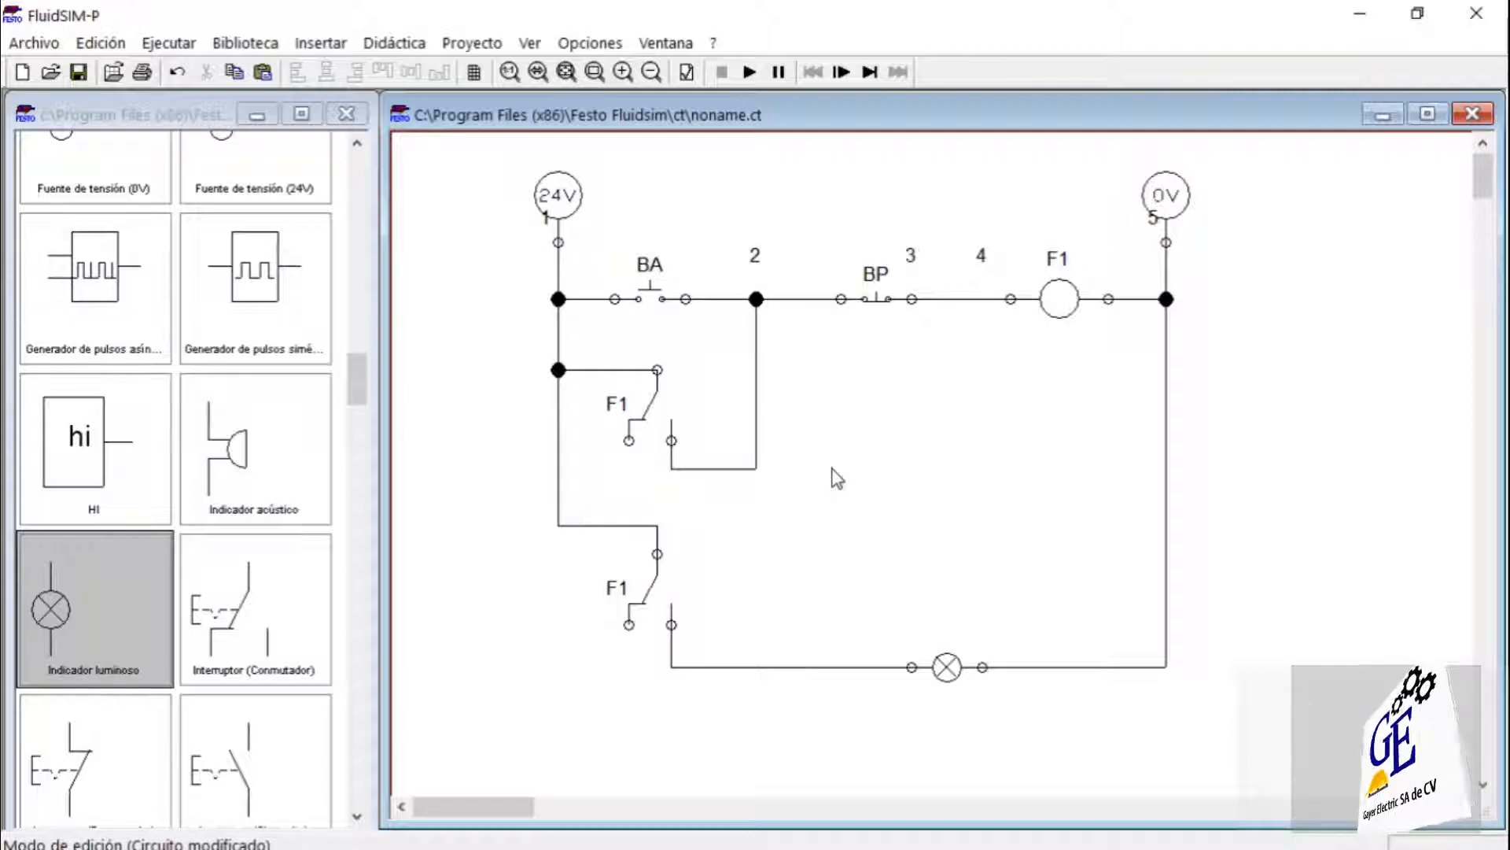
- Simulate the circuit, actuate pushbutton BA and then BP to test the F1 latch and lamp, and end the simulation
left_click(748, 73)
left_click(649, 293)
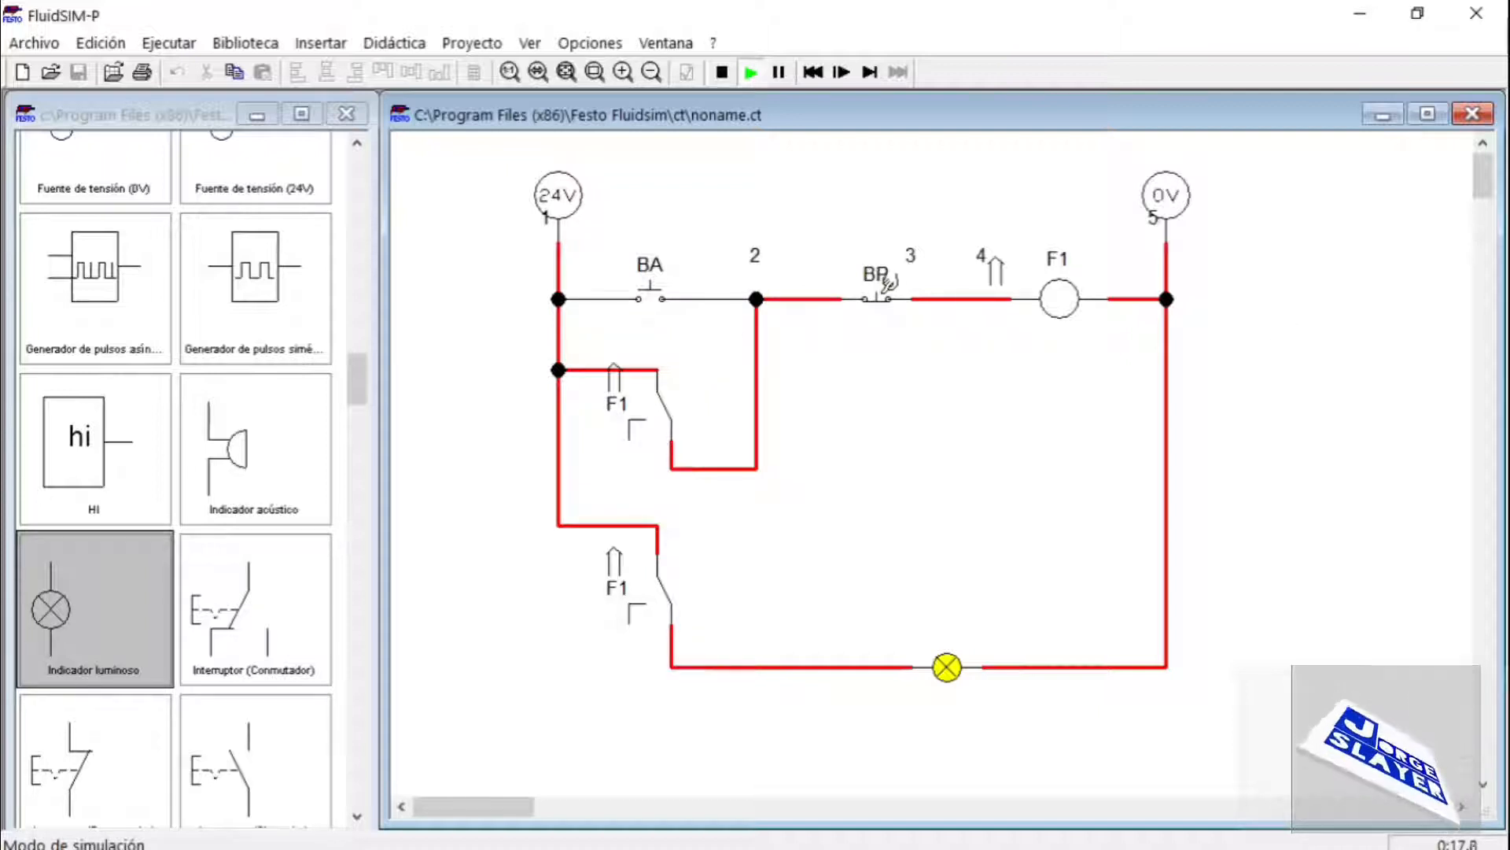
left_click(872, 277)
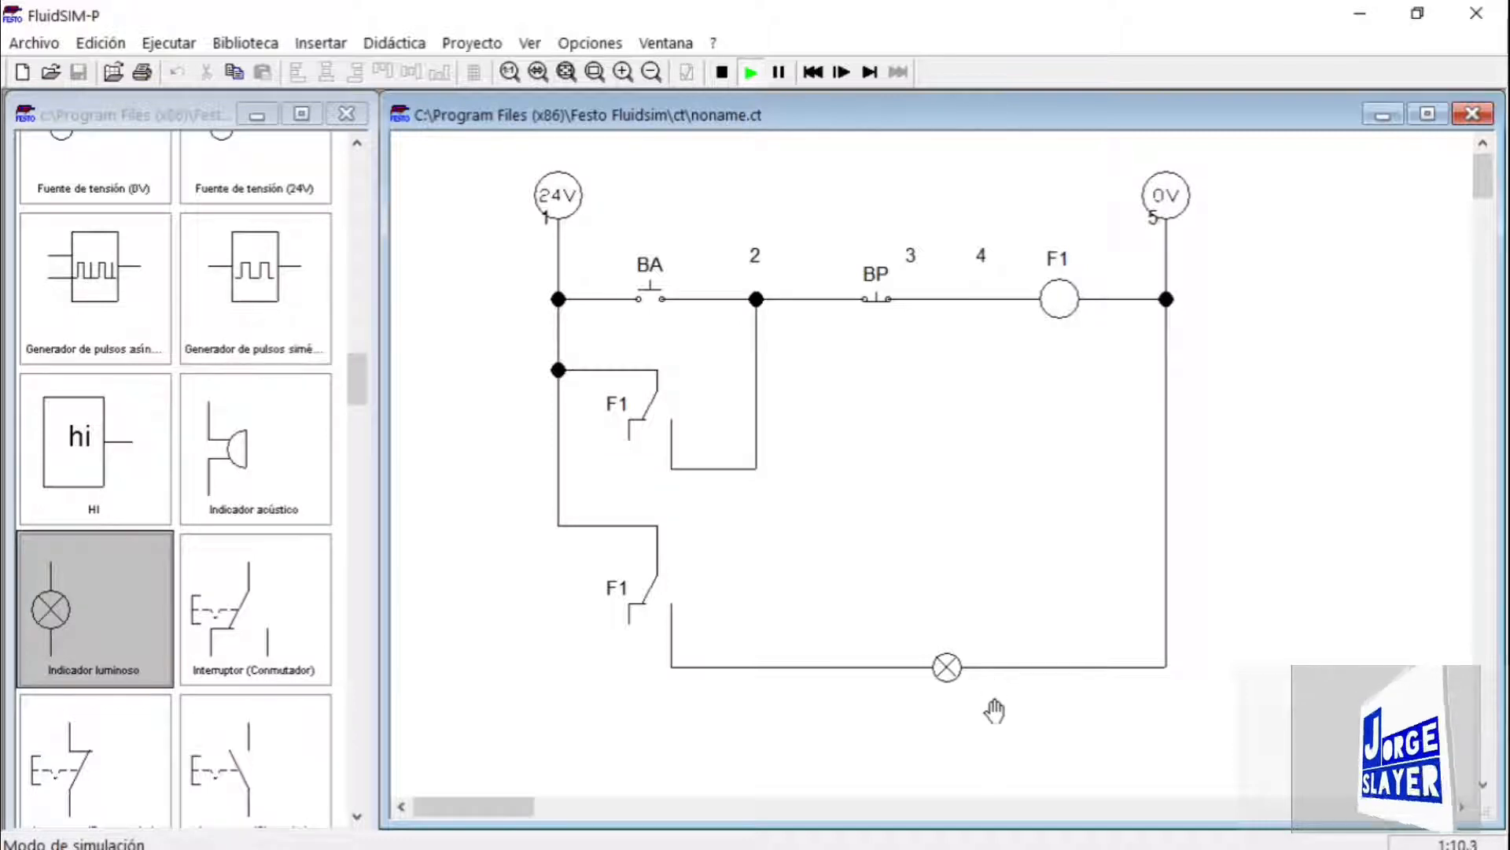
left_click(722, 72)
- Replace the lower F1 contact and lamp branch with a normally open ladder pushbutton wired to the 24V line
left_click_drag(1033, 730, 503, 503)
key("Delete")
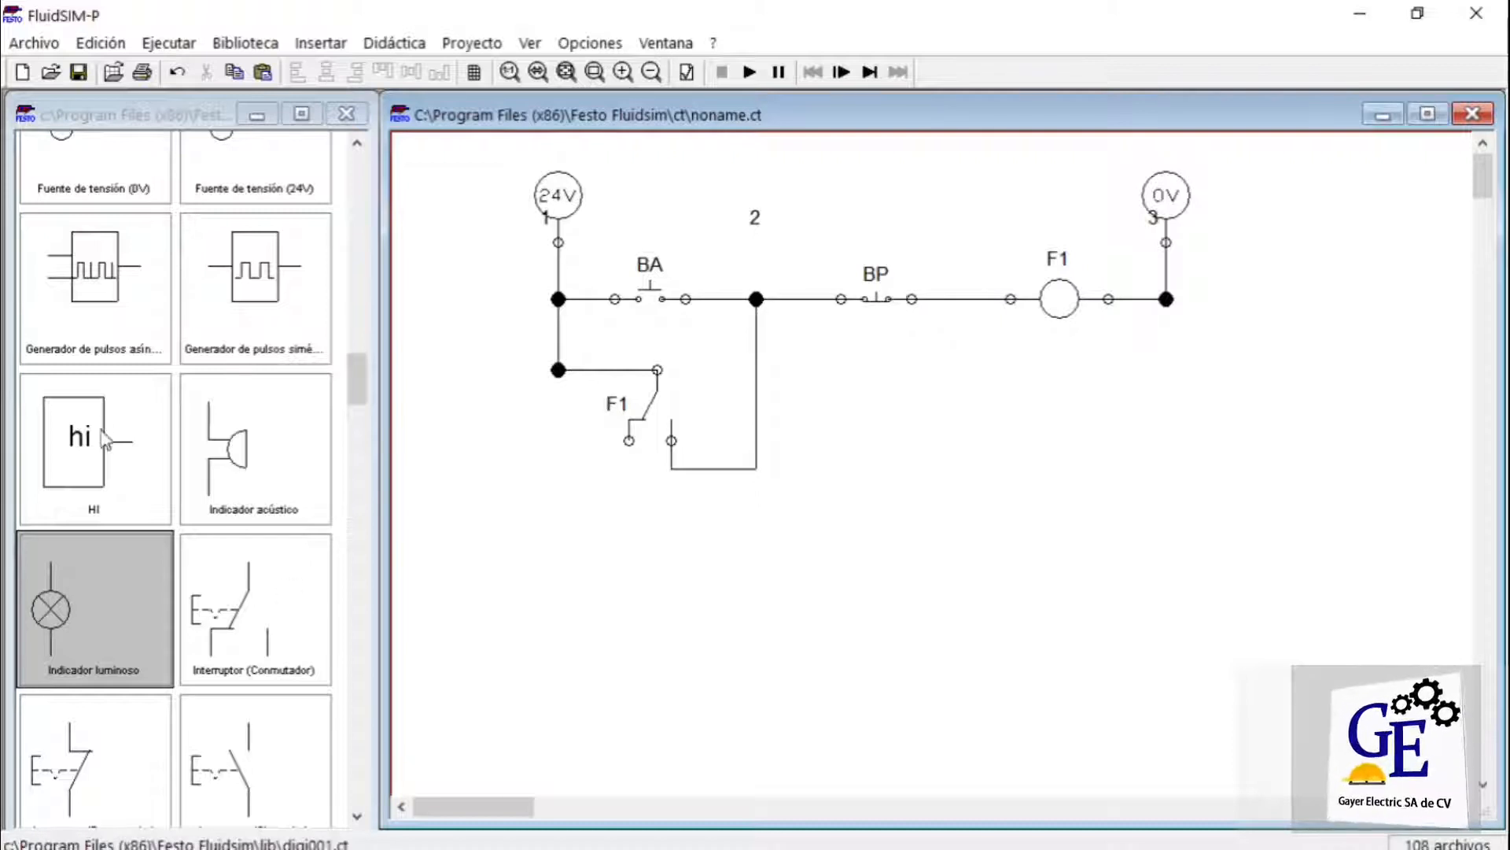
left_click_drag(351, 381, 323, 529)
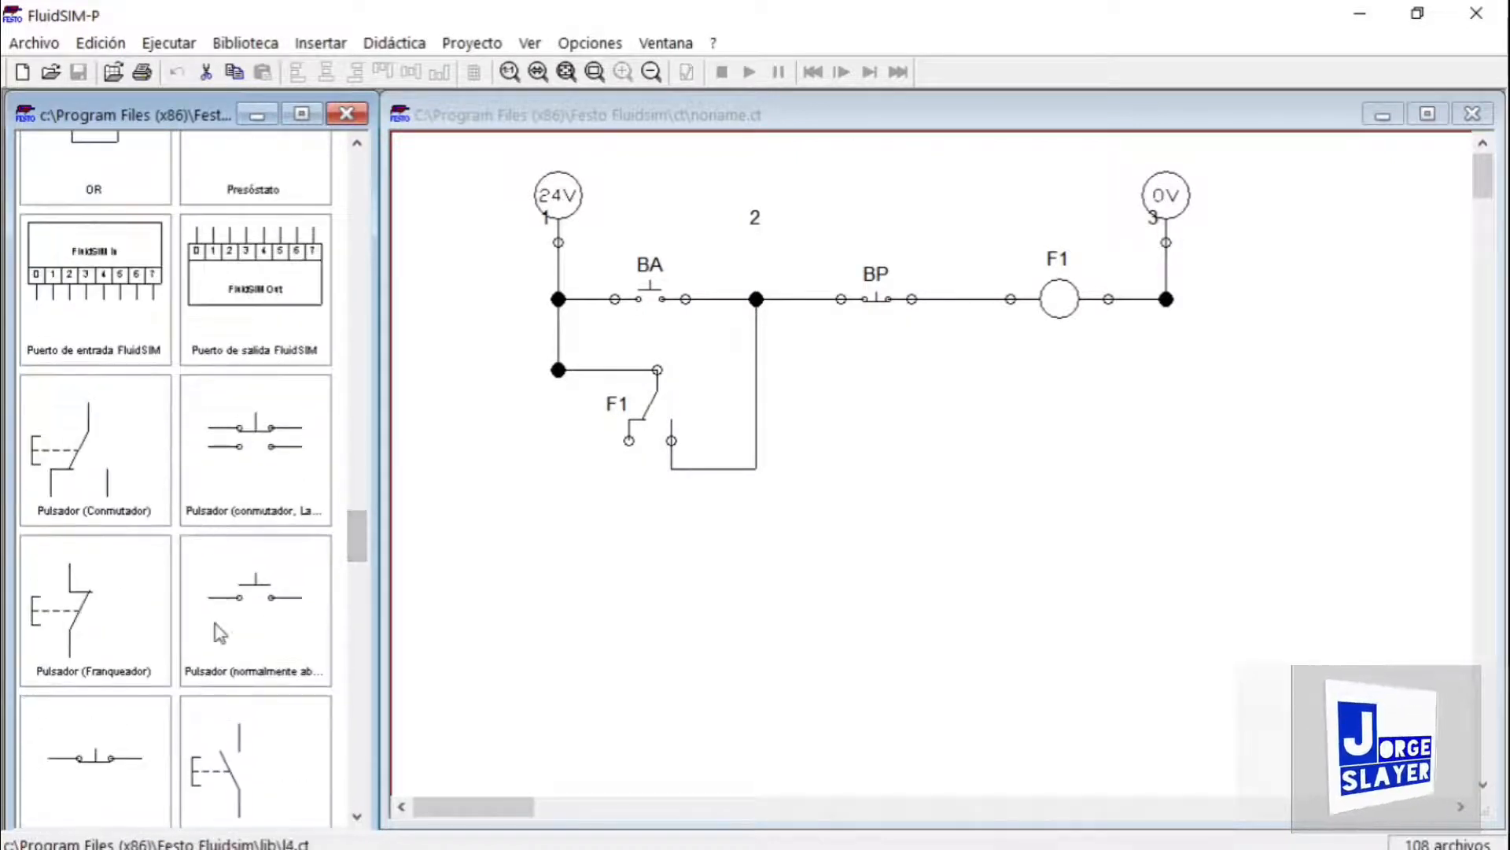
left_click_drag(330, 640, 652, 582)
left_click_drag(550, 370, 629, 582)
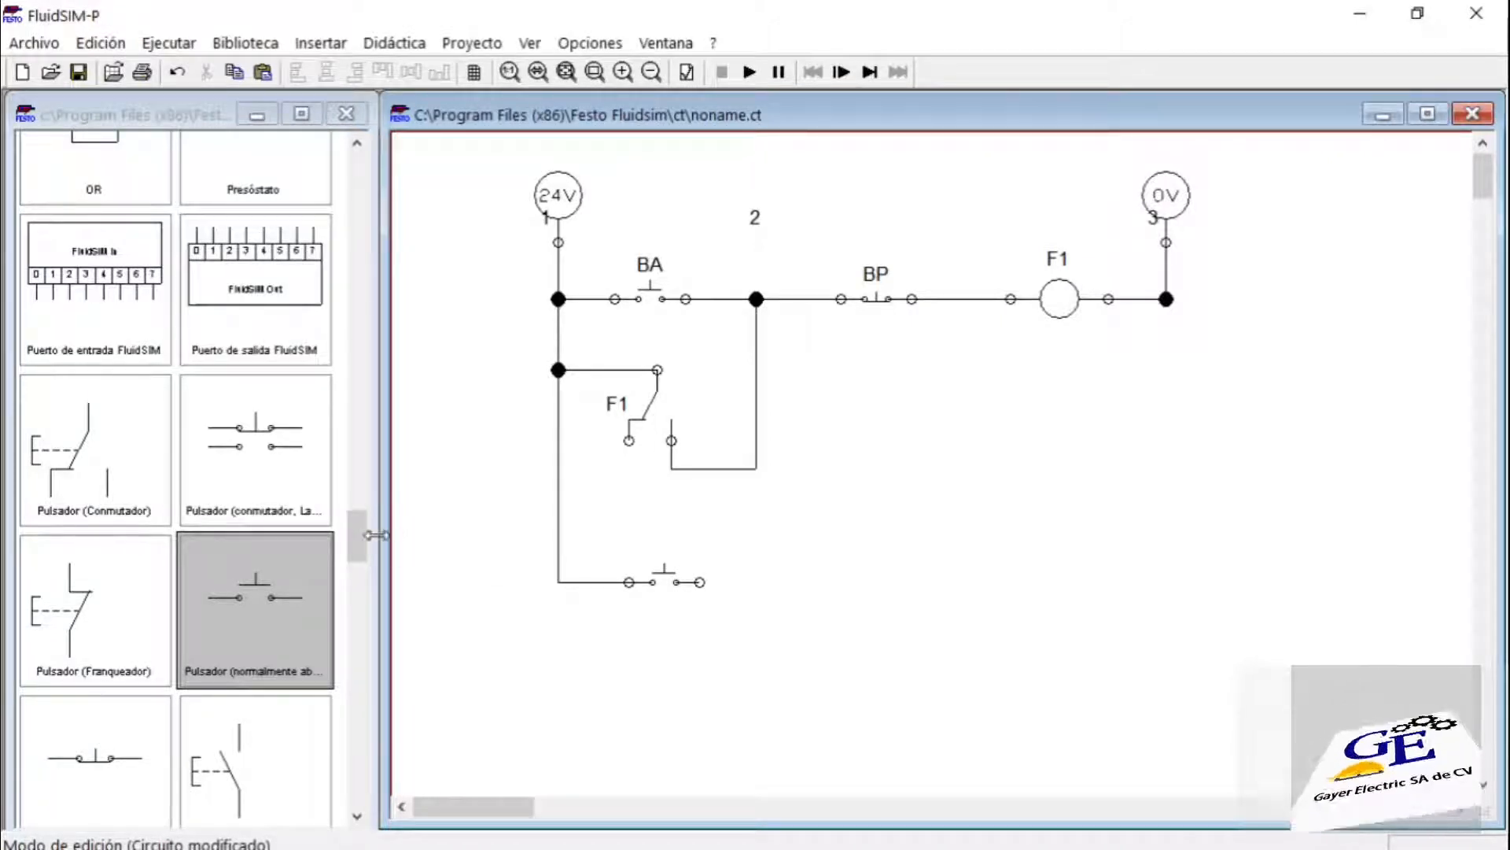
- Add a Relé (Ladder) coil on the lower rung and wire it between the new pushbutton and the 0V line
left_click_drag(353, 536, 1075, 582)
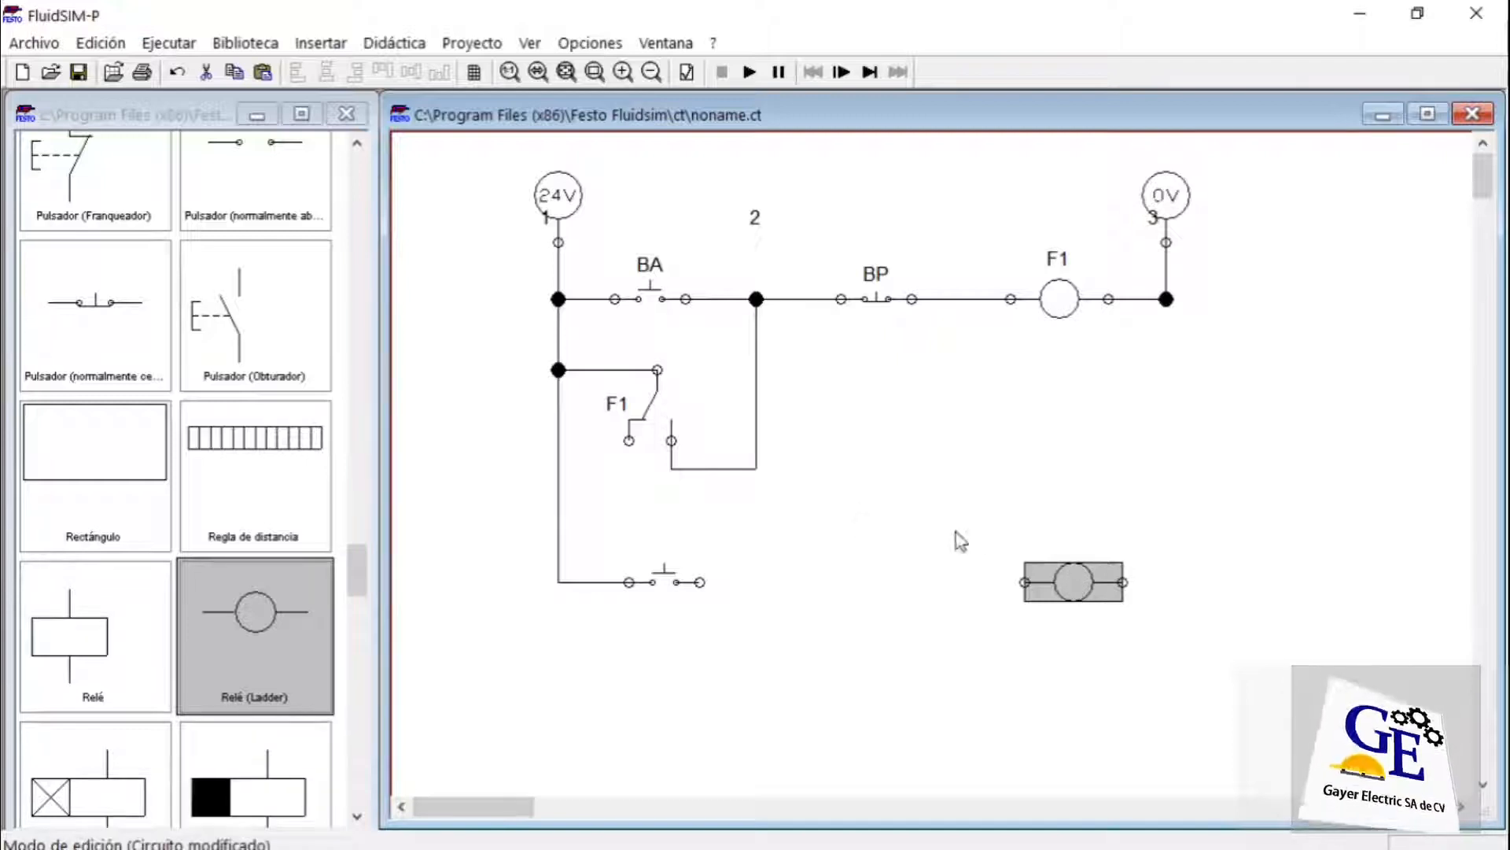
left_click_drag(1024, 582, 697, 584)
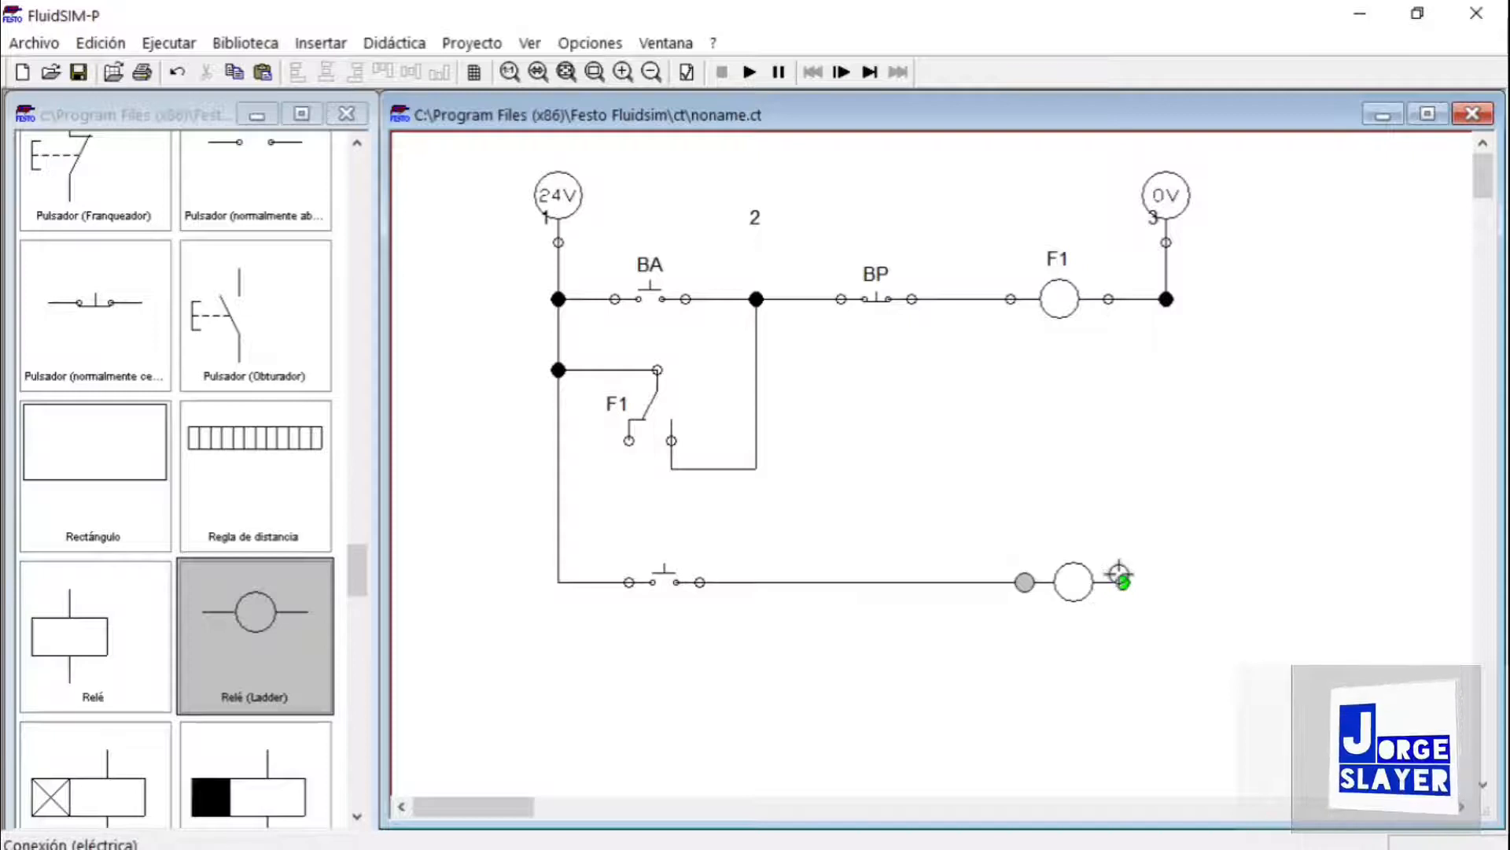
mouse_move(1123, 582)
left_mouse_down()
mouse_move(1187, 398)
mouse_move(1164, 301)
left_mouse_up()
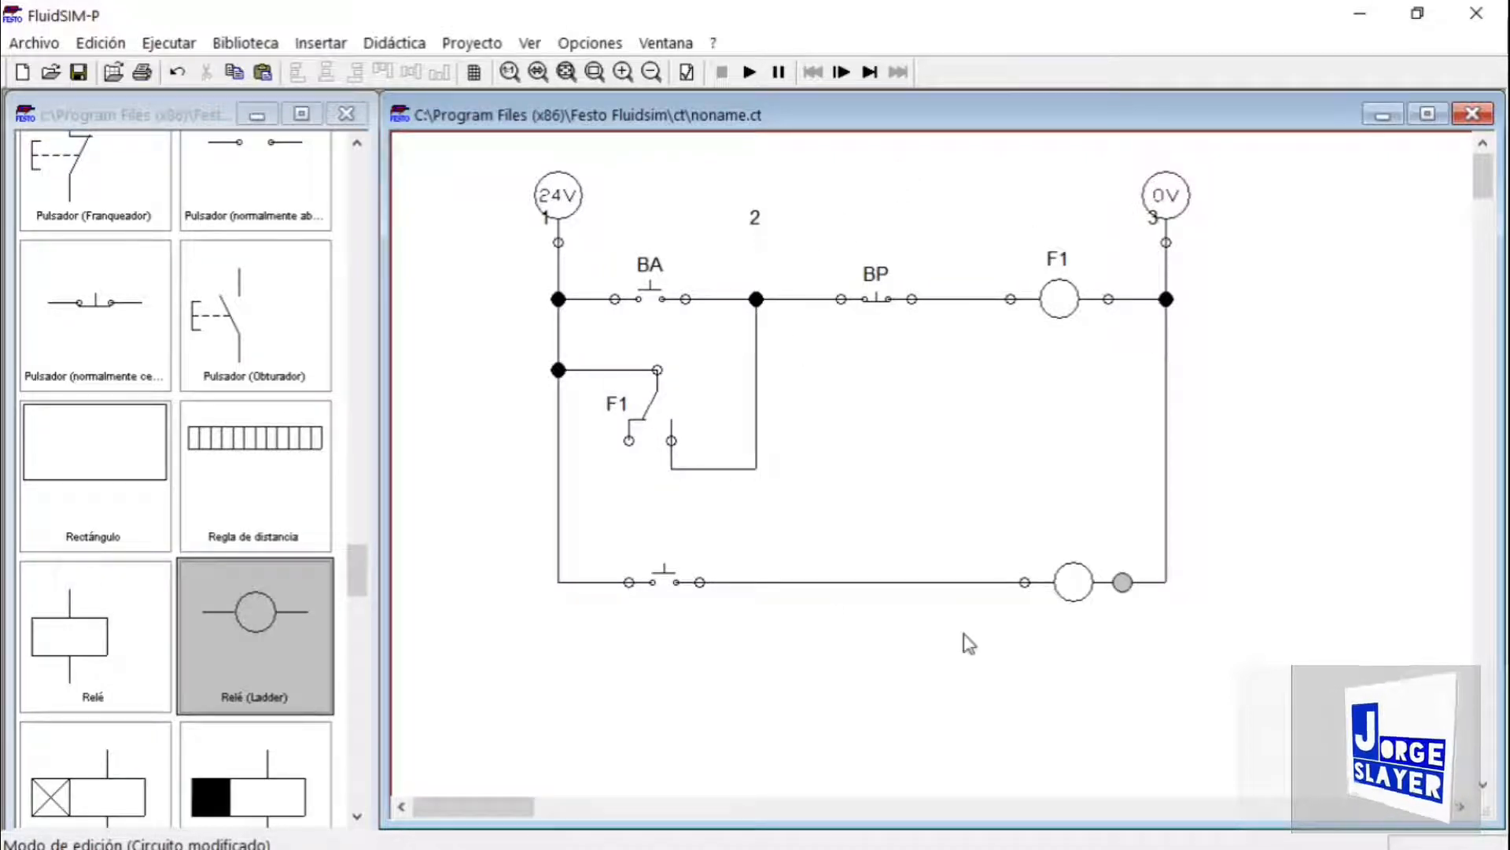
- Label the lower rung's pushbutton B2 and its relay coil F2
double_click(674, 586)
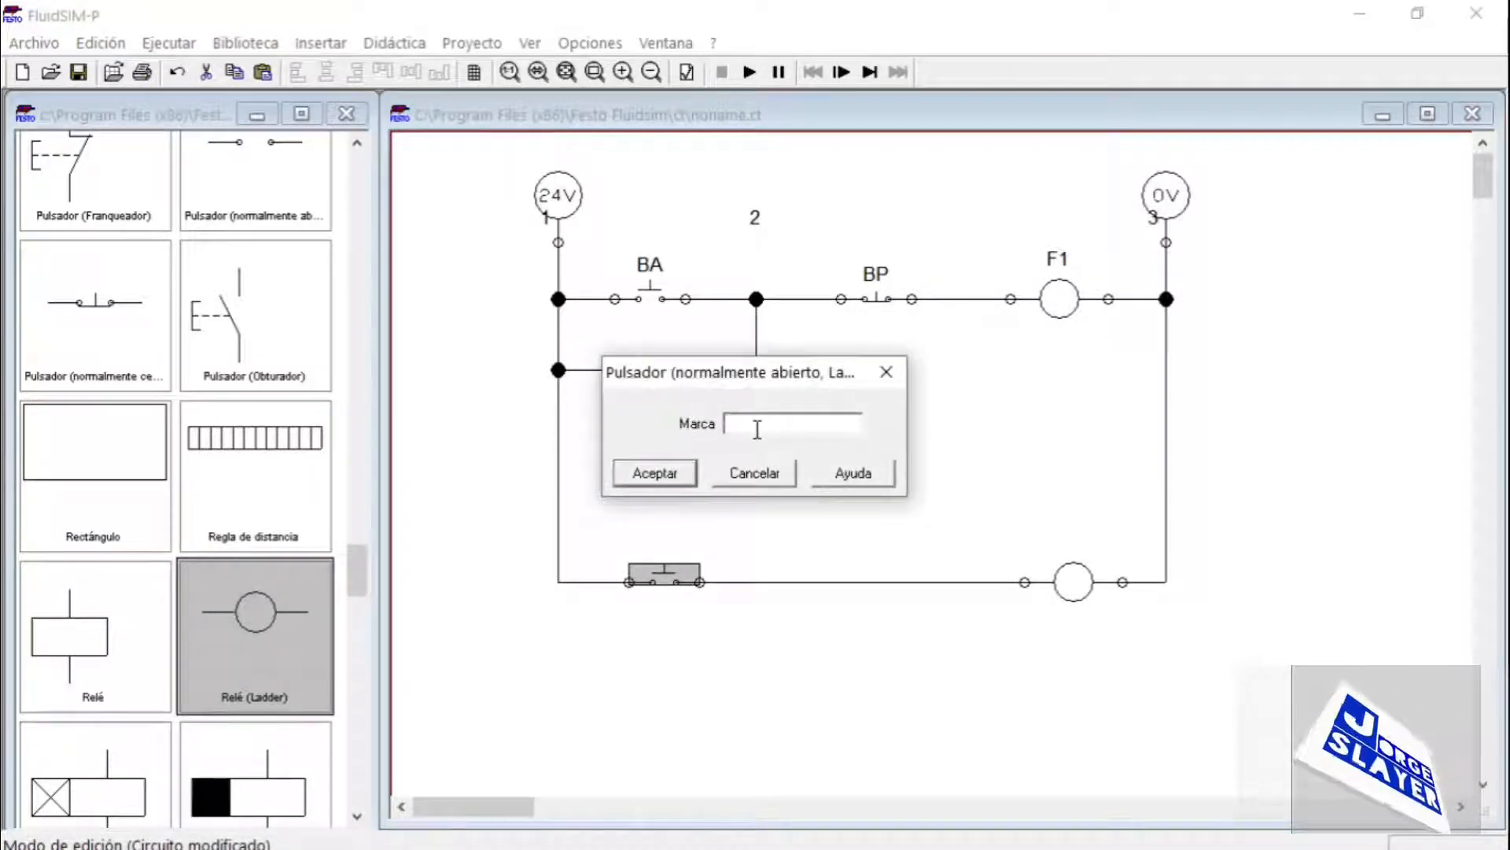
type("B1")
key("BackSpace")
type("2")
left_click(657, 474)
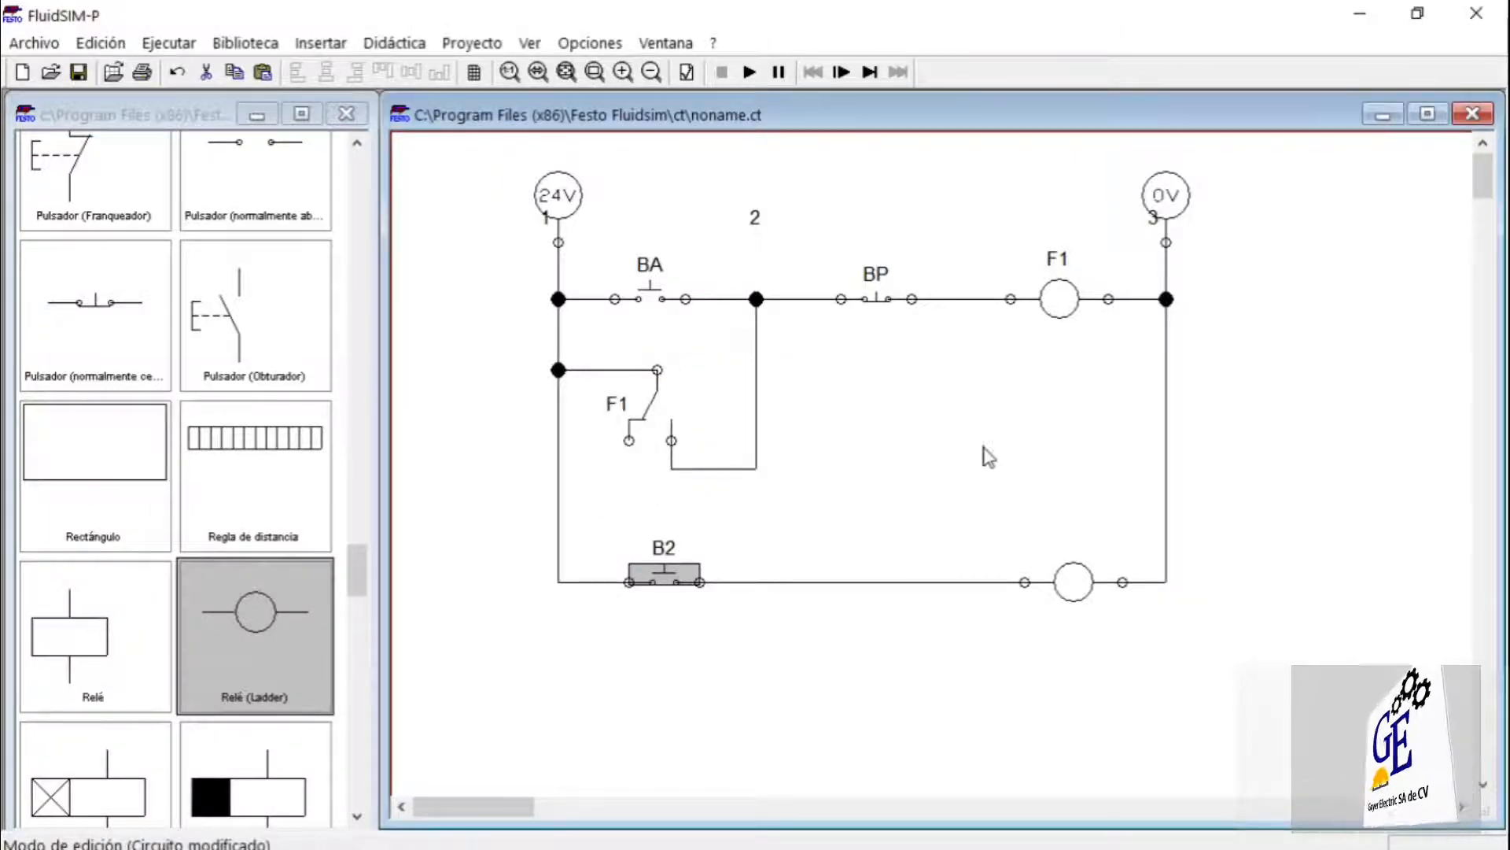
double_click(1073, 581)
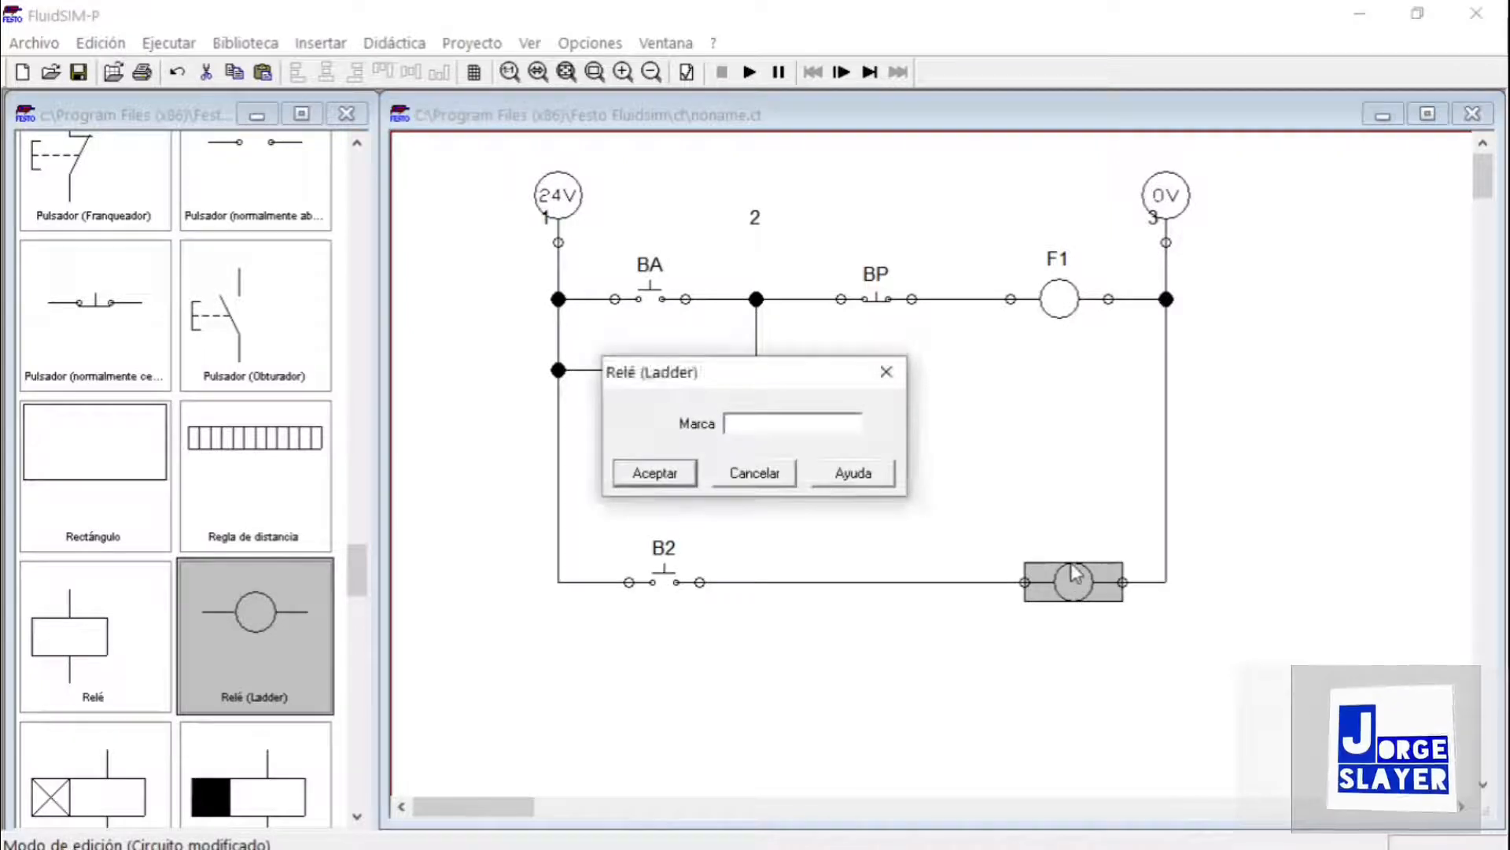
type("F2")
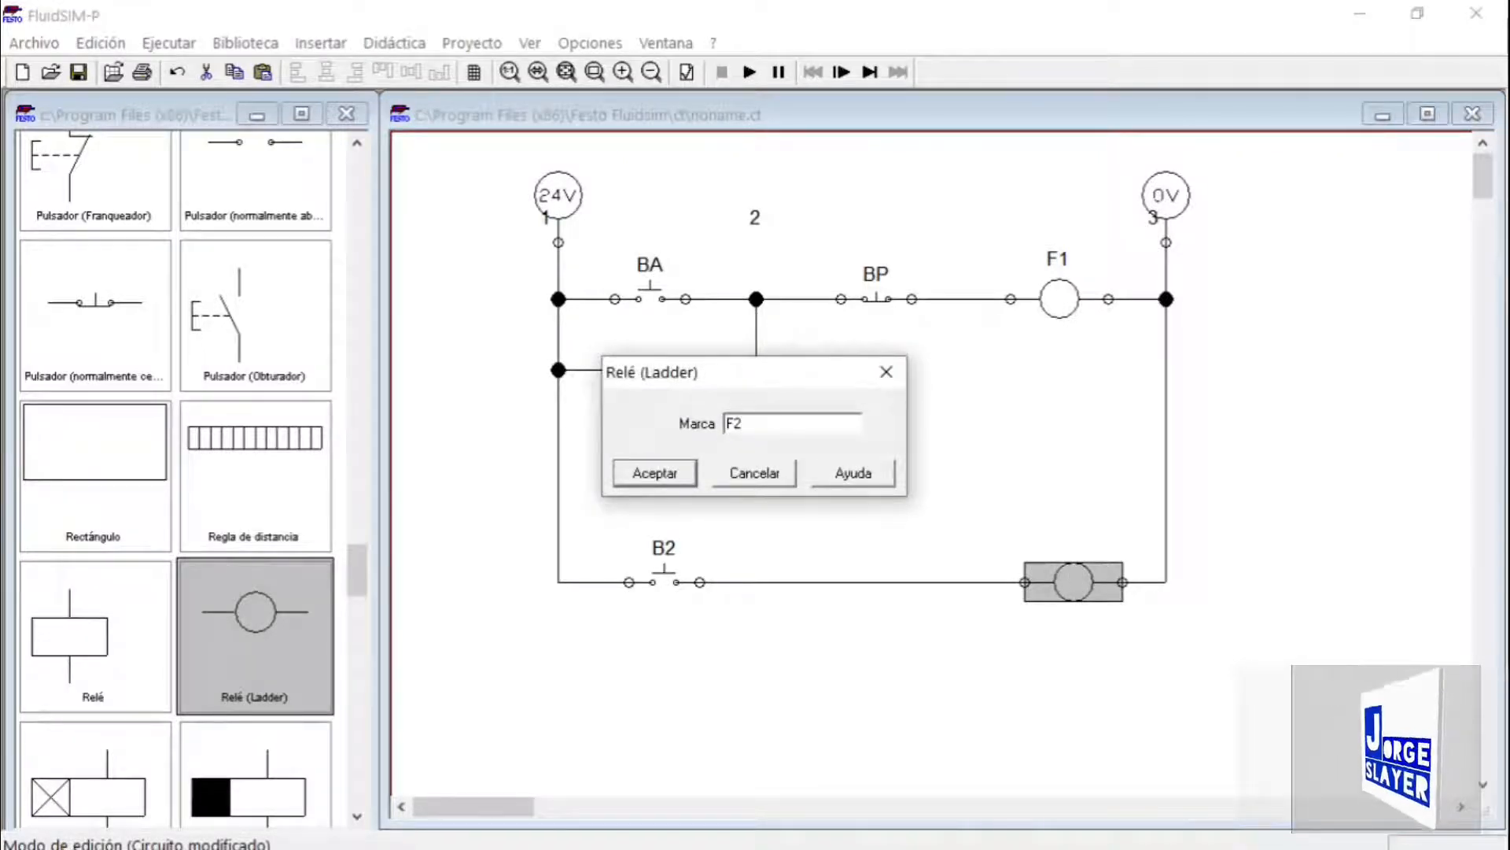
key("Return")
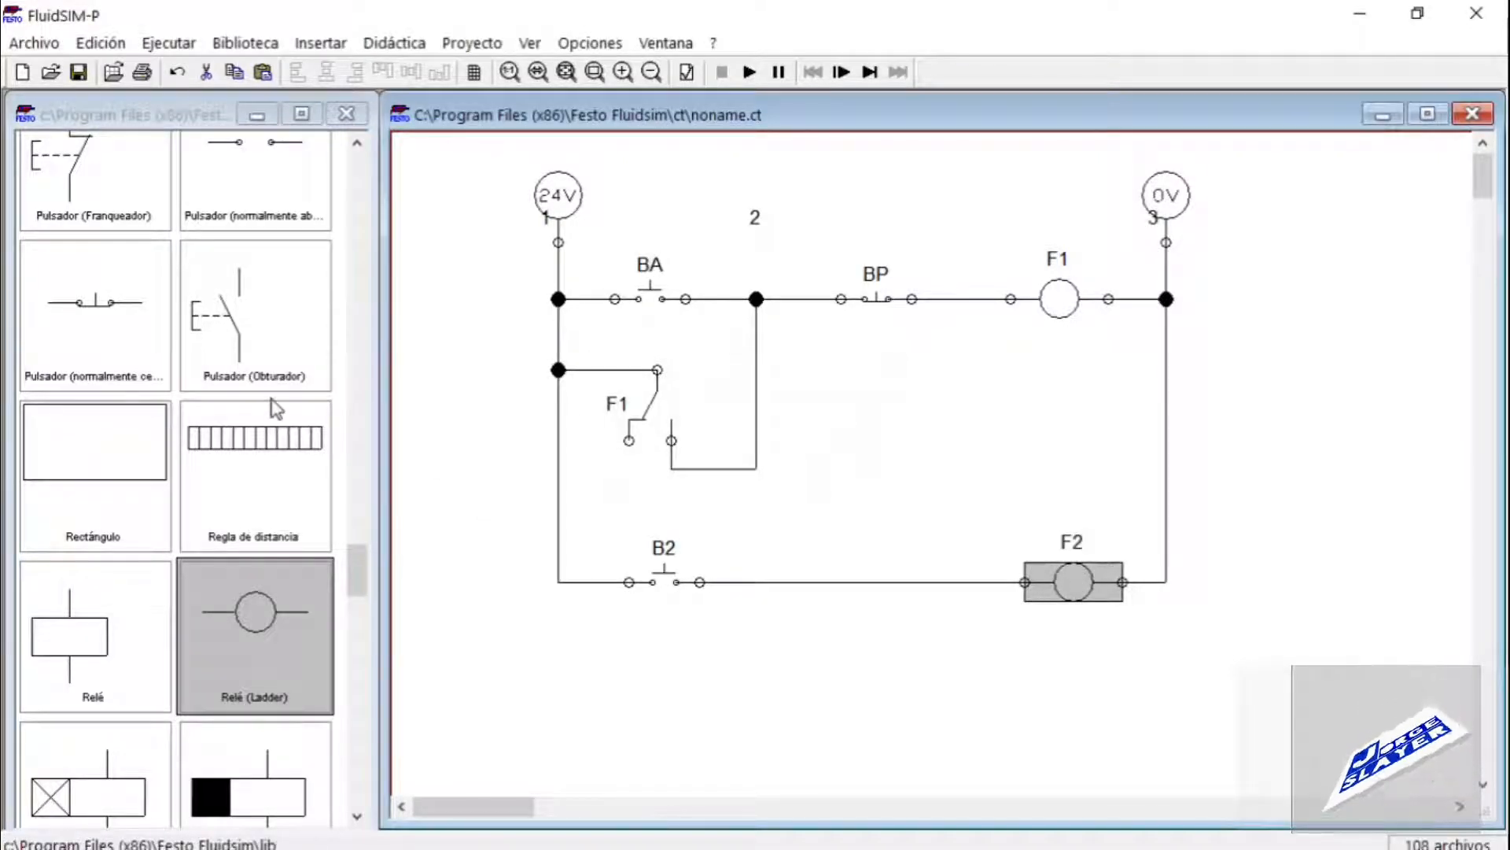
- Place a Conmutador changeover contact below the lower rung and label it F2
left_click_drag(351, 560, 368, 268)
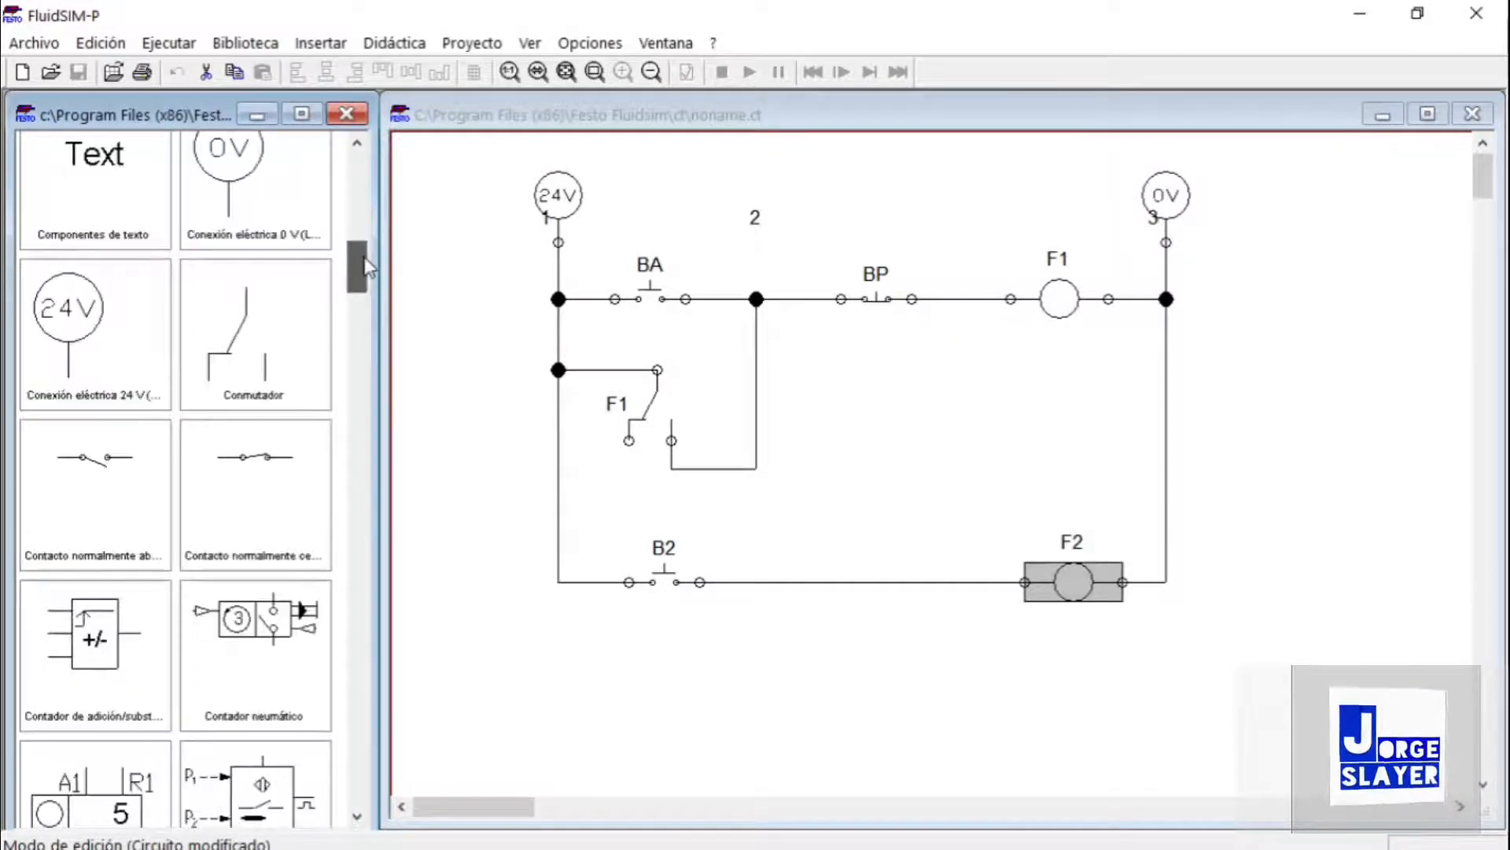
left_click_drag(254, 330, 897, 722)
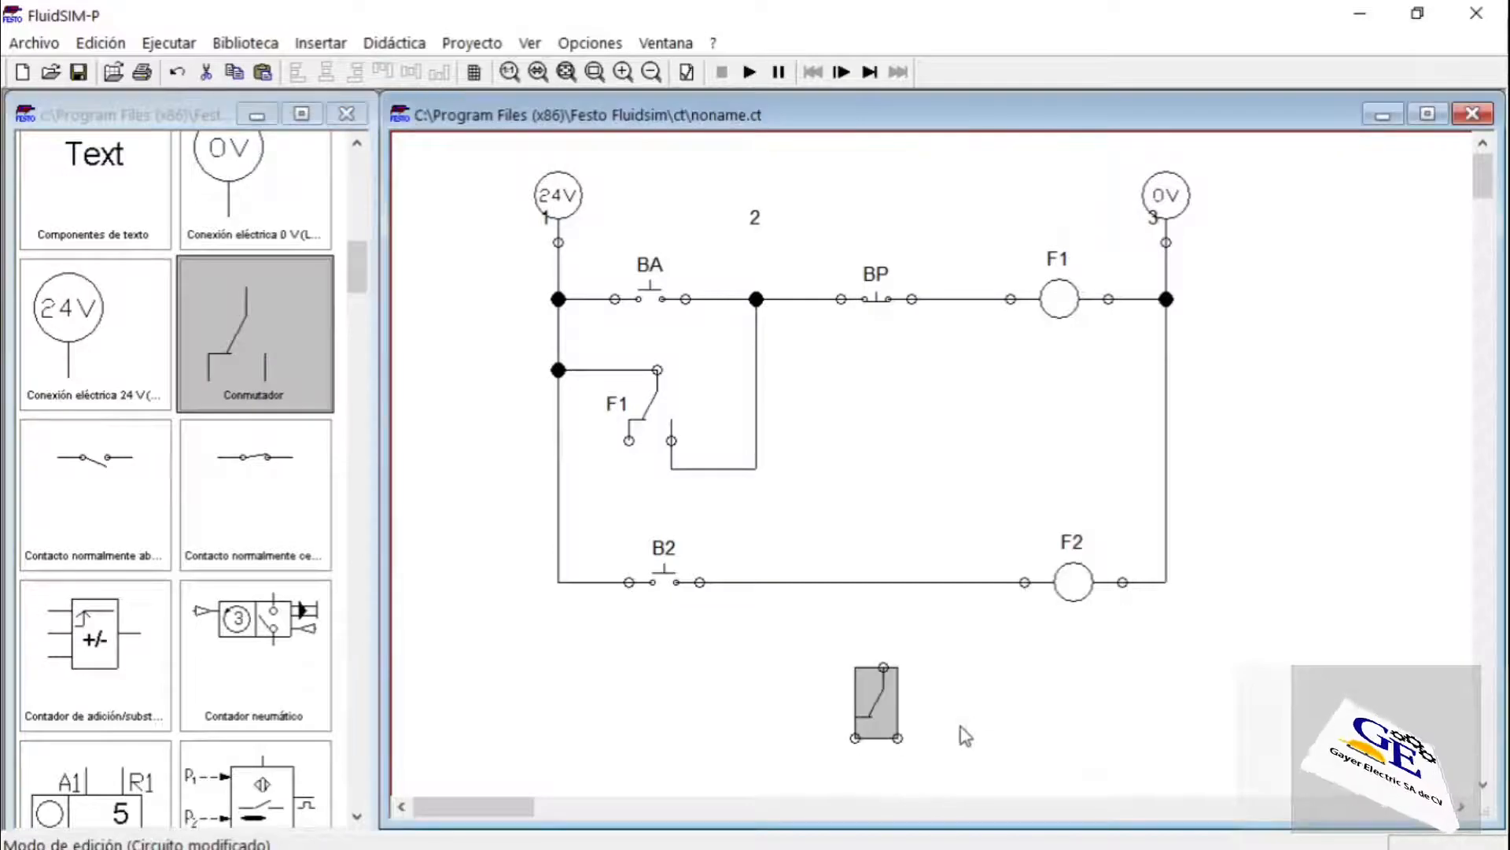
double_click(879, 712)
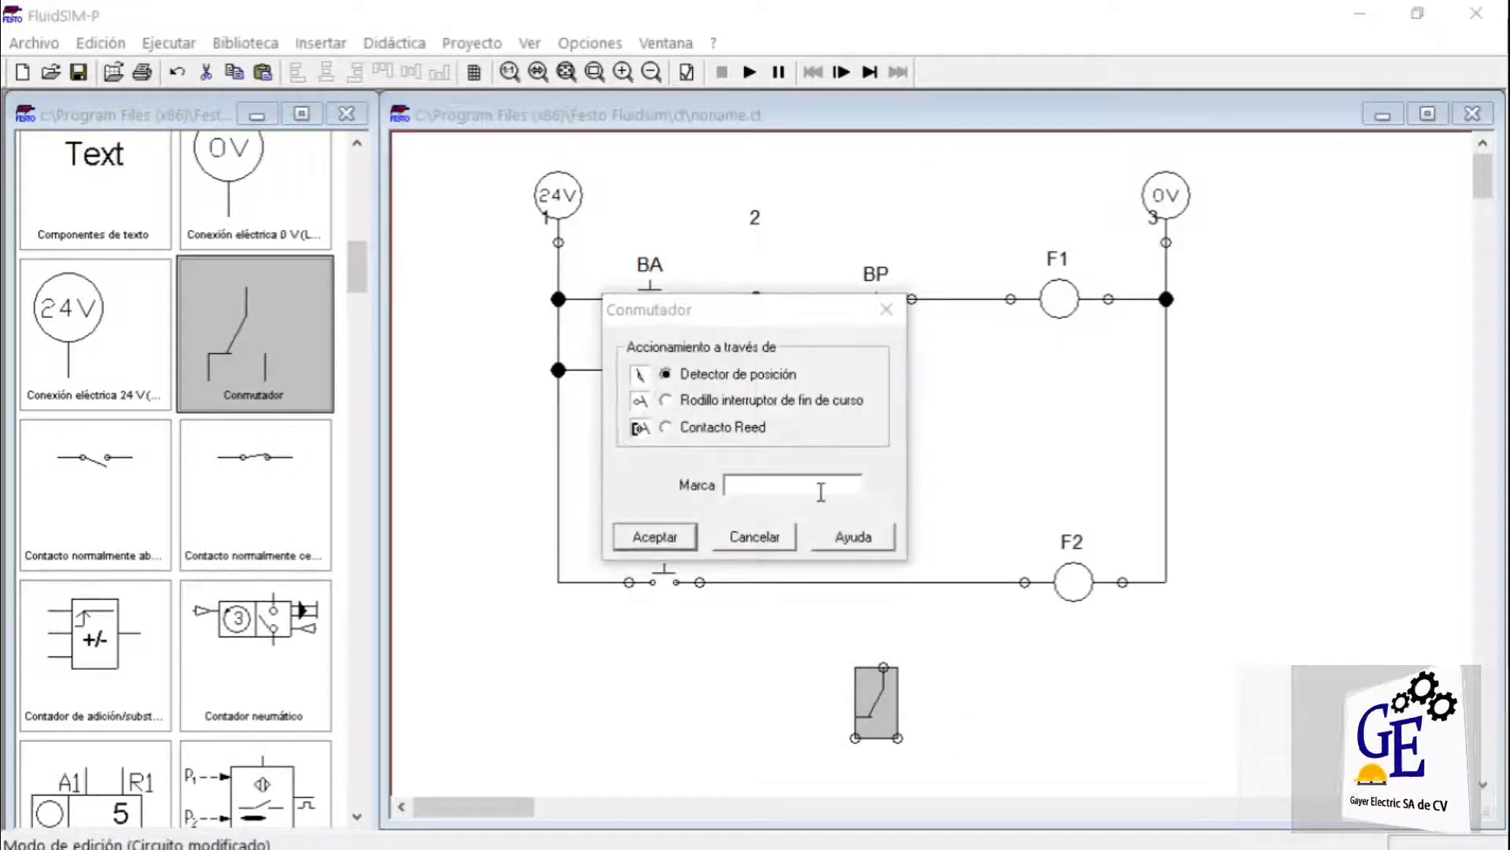
type("F2")
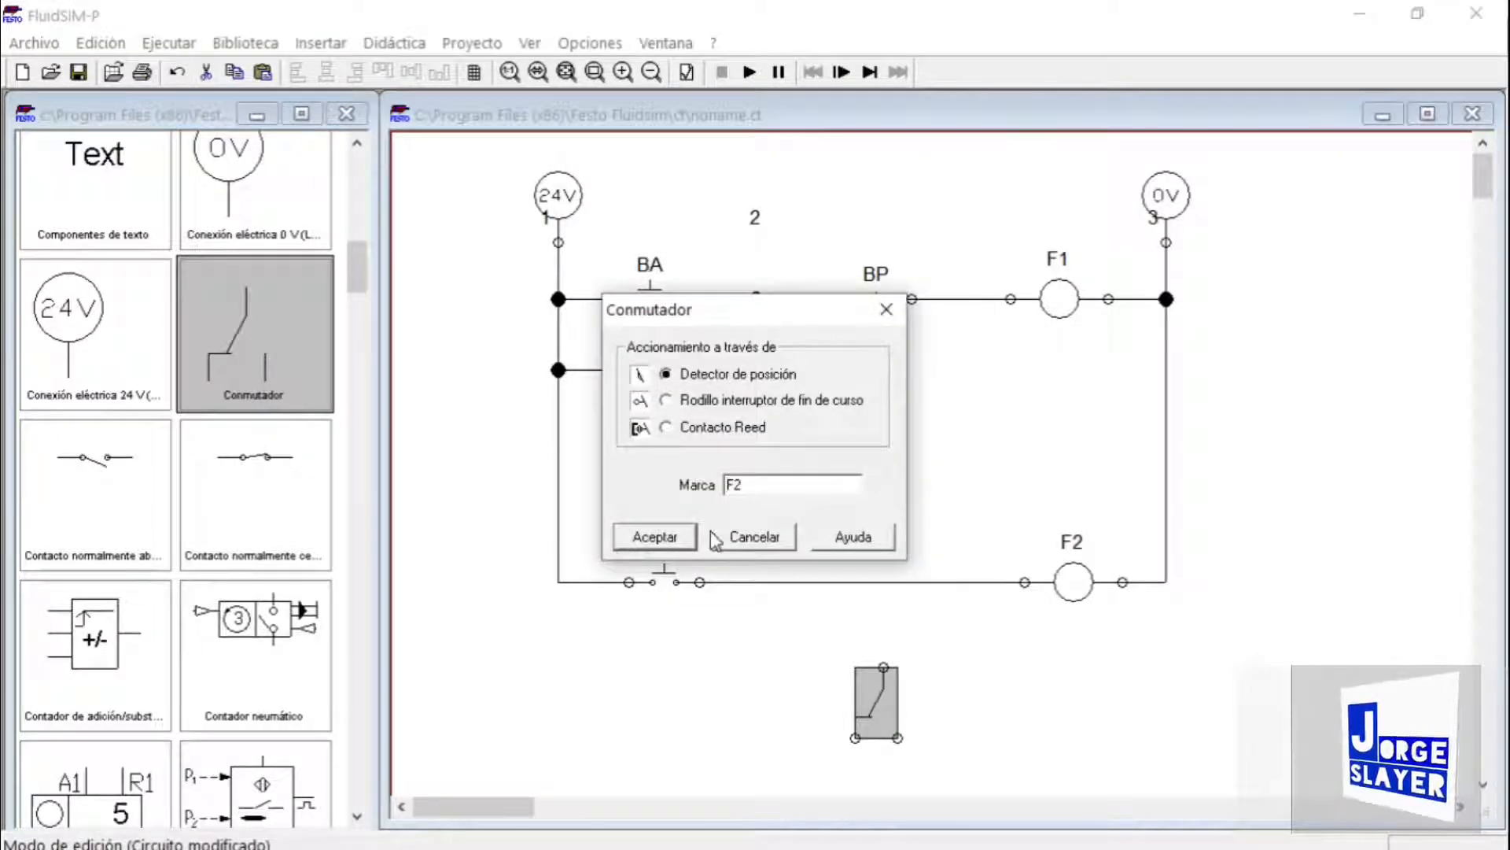
left_click(677, 535)
- Simulate the circuit, actuate pushbutton B2 to check the F2 contact's switching, and end the simulation
left_click(750, 71)
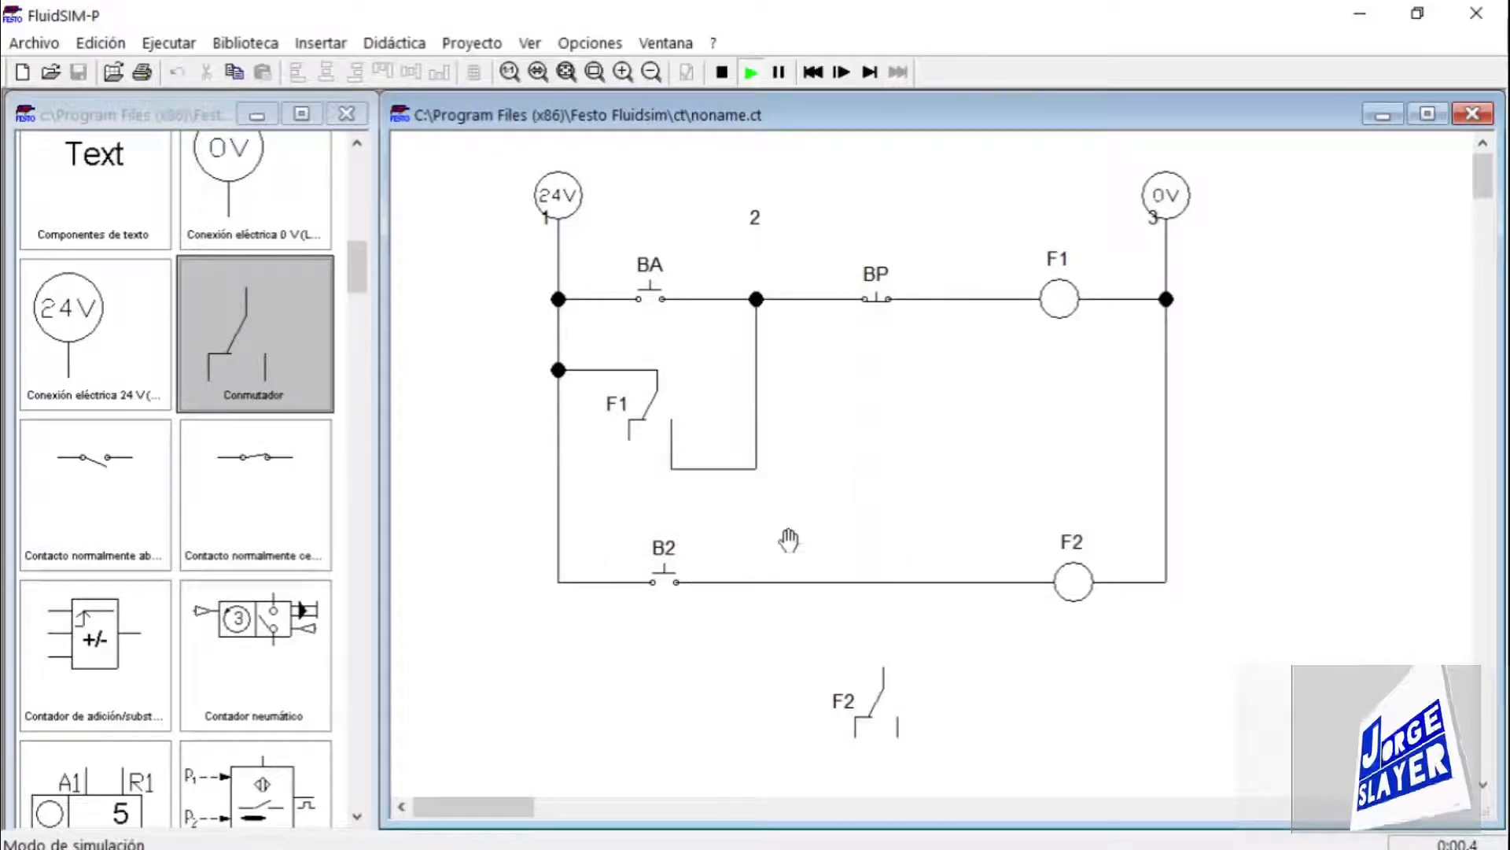
left_click(669, 571)
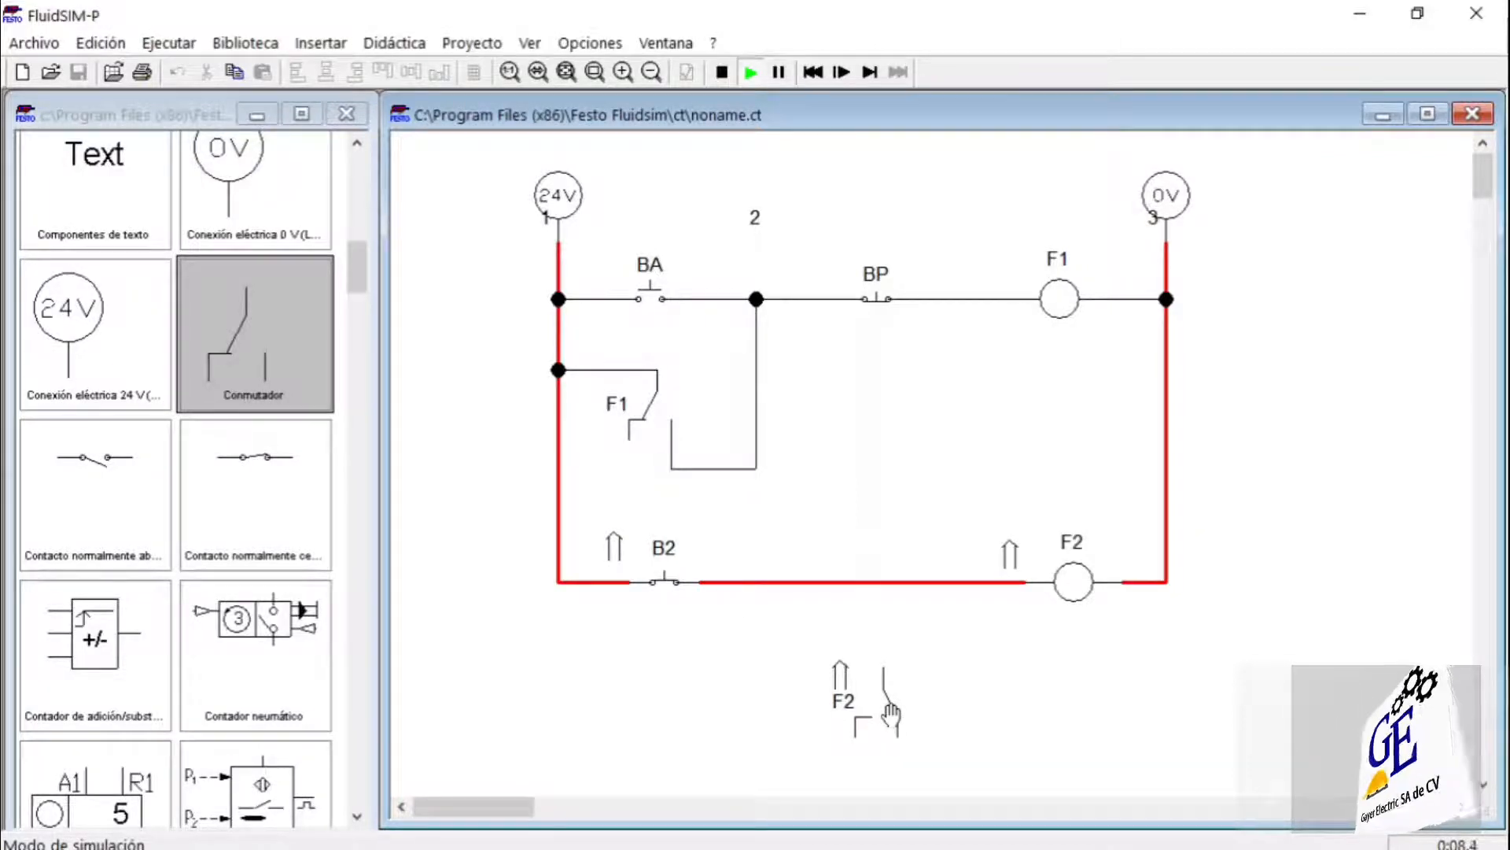
left_click_drag(877, 706, 877, 704)
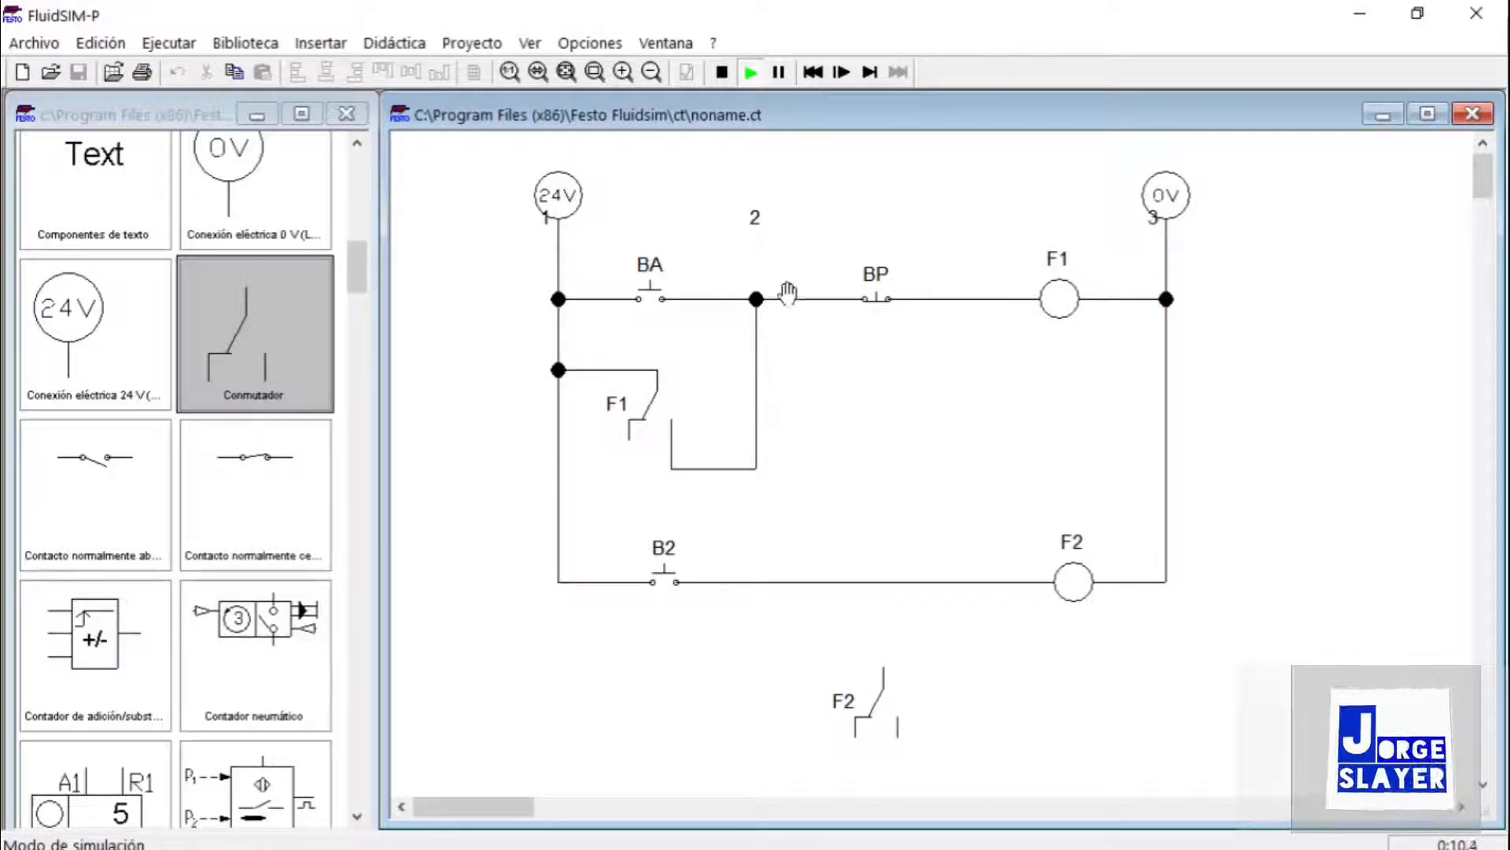
left_click(728, 79)
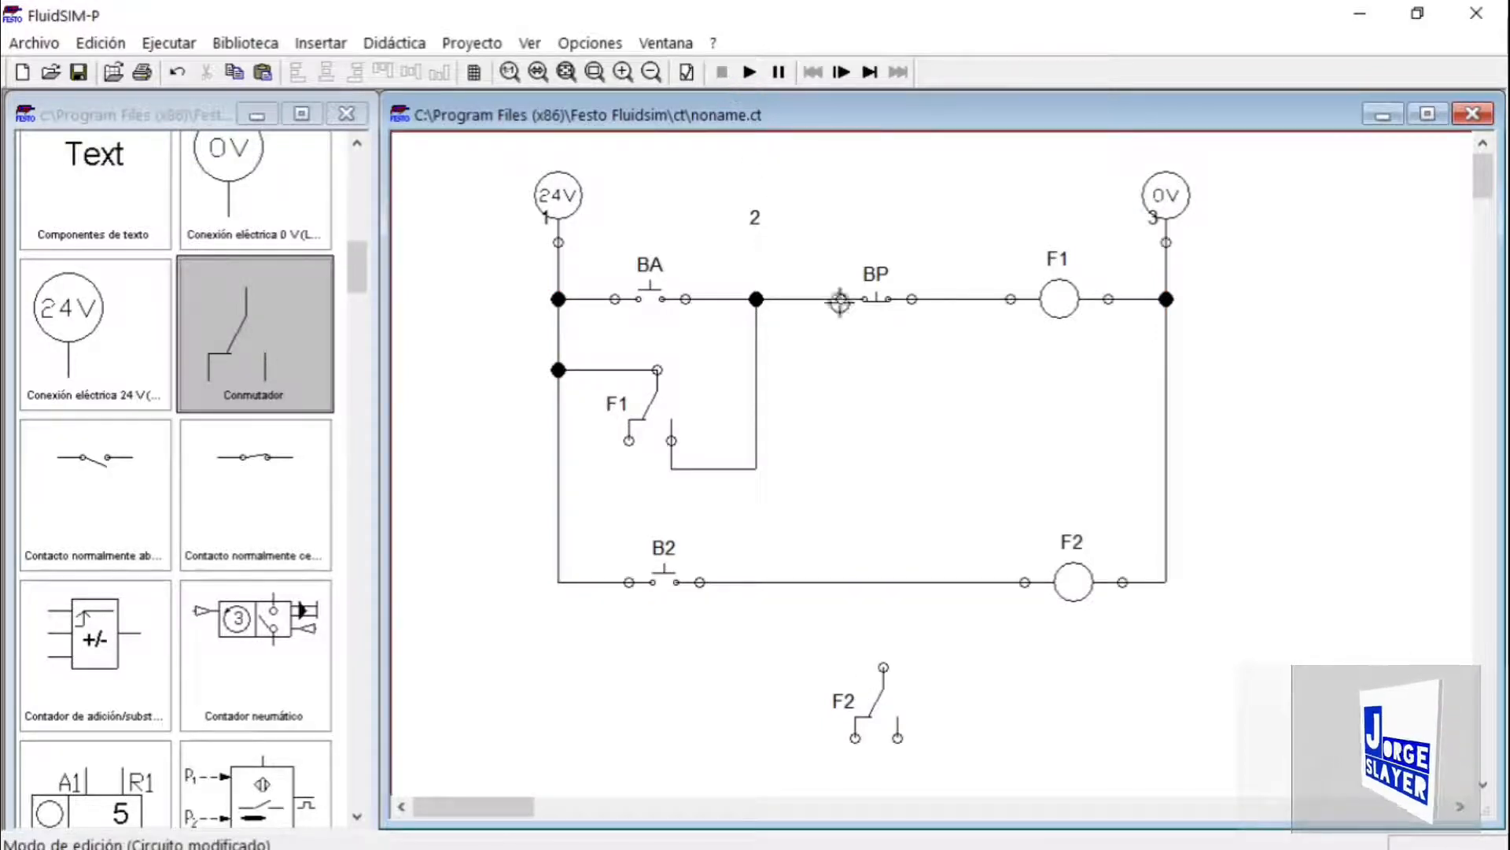
left_click_drag(1110, 363, 991, 227)
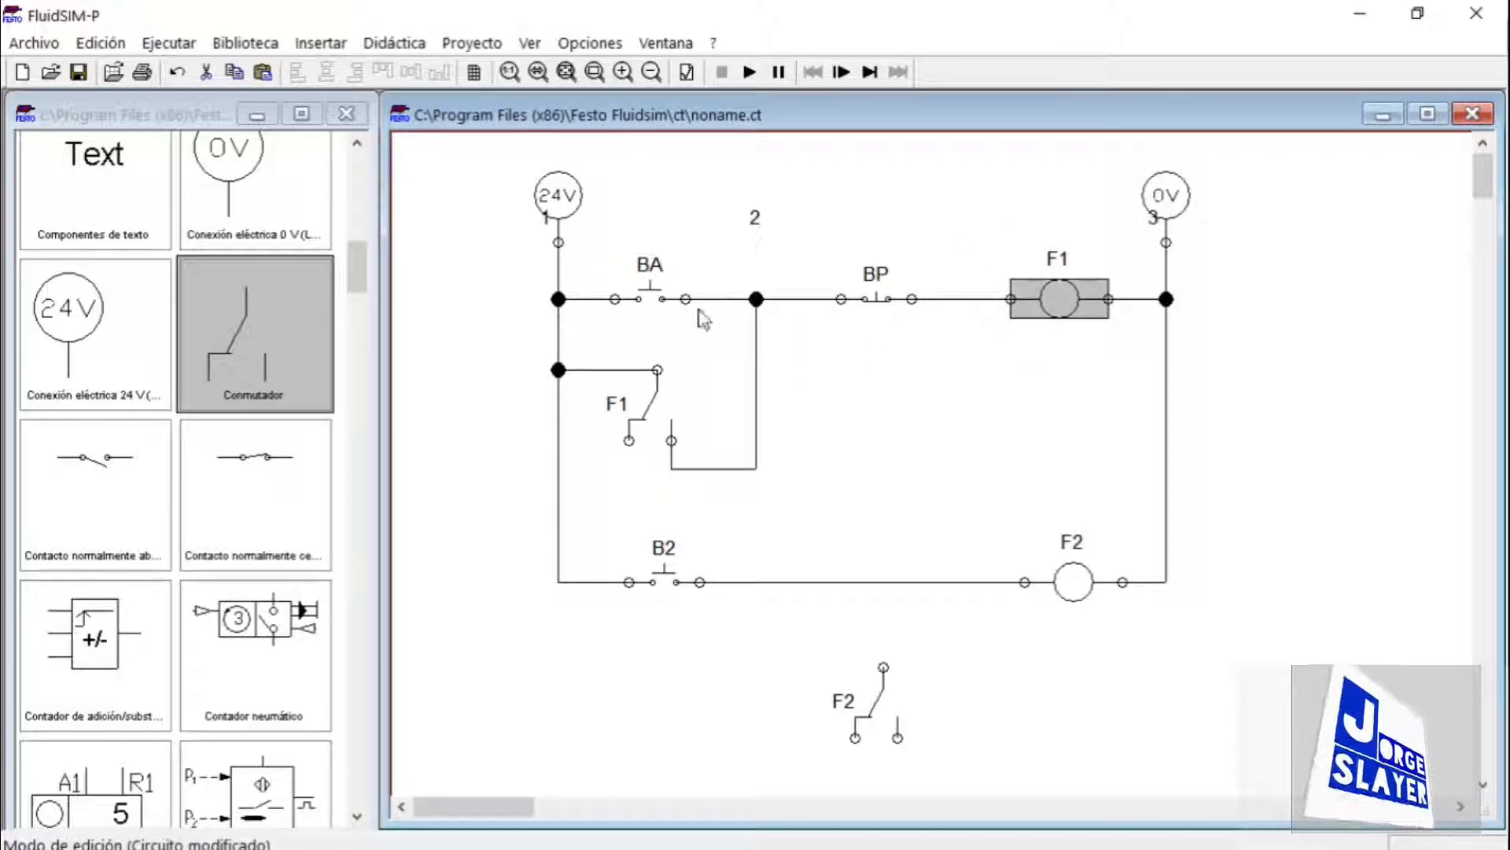
left_click_drag(610, 235, 705, 327)
left_click_drag(587, 339, 727, 480)
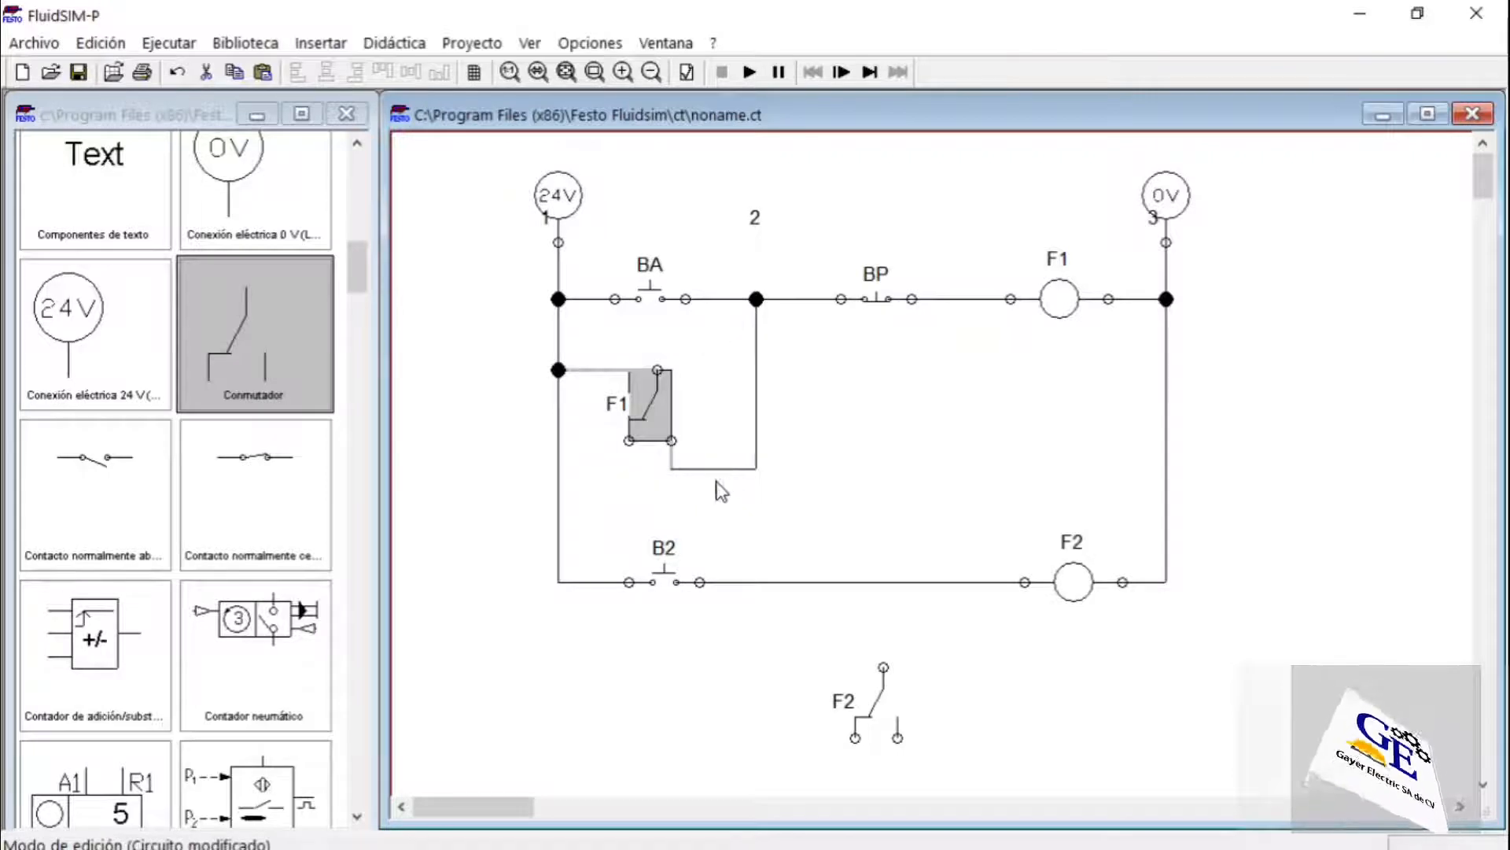
left_click(704, 407)
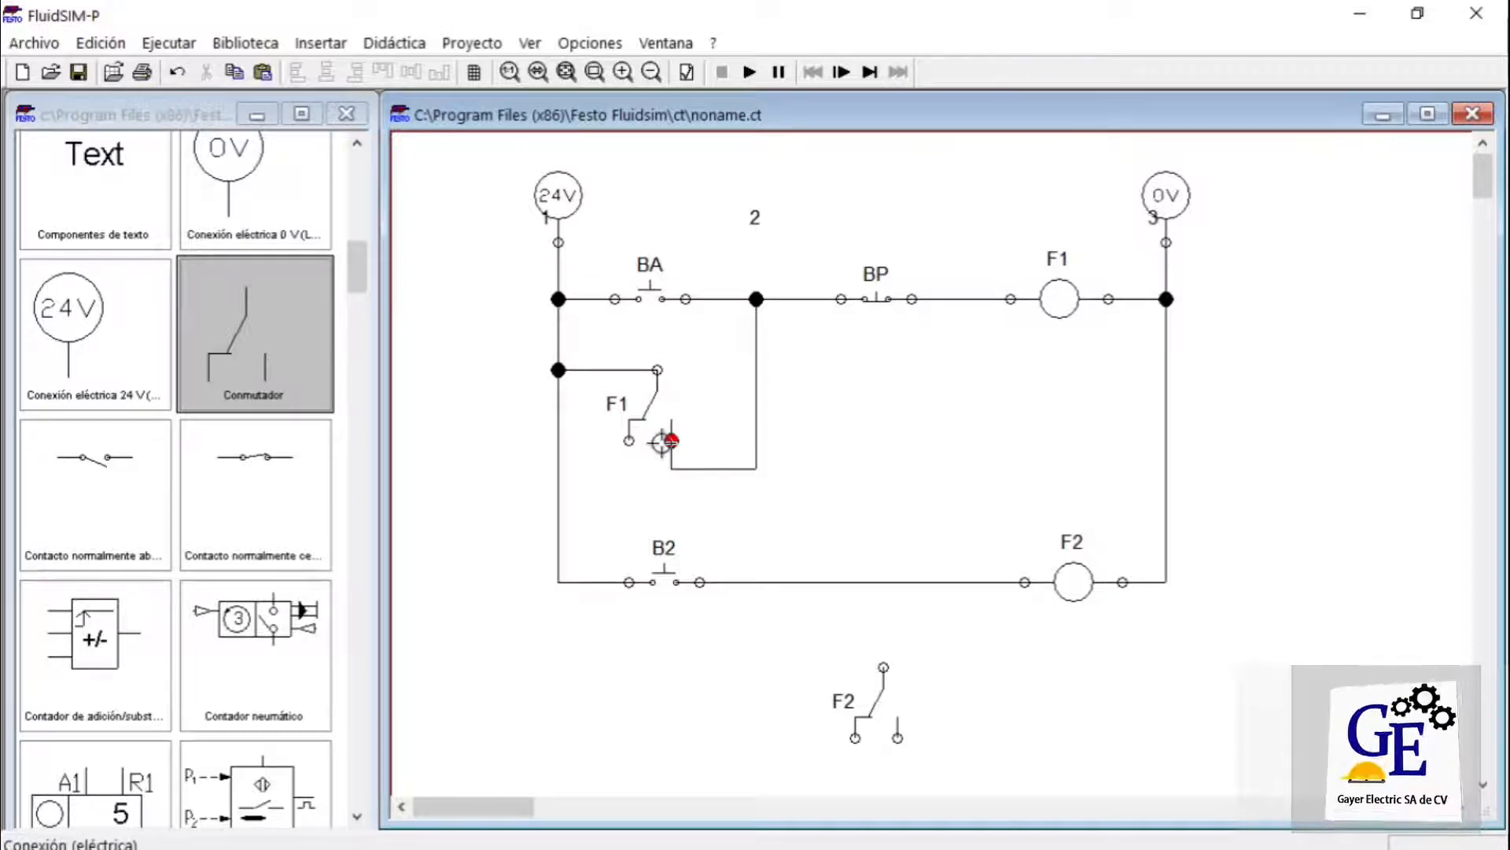
left_click(745, 298)
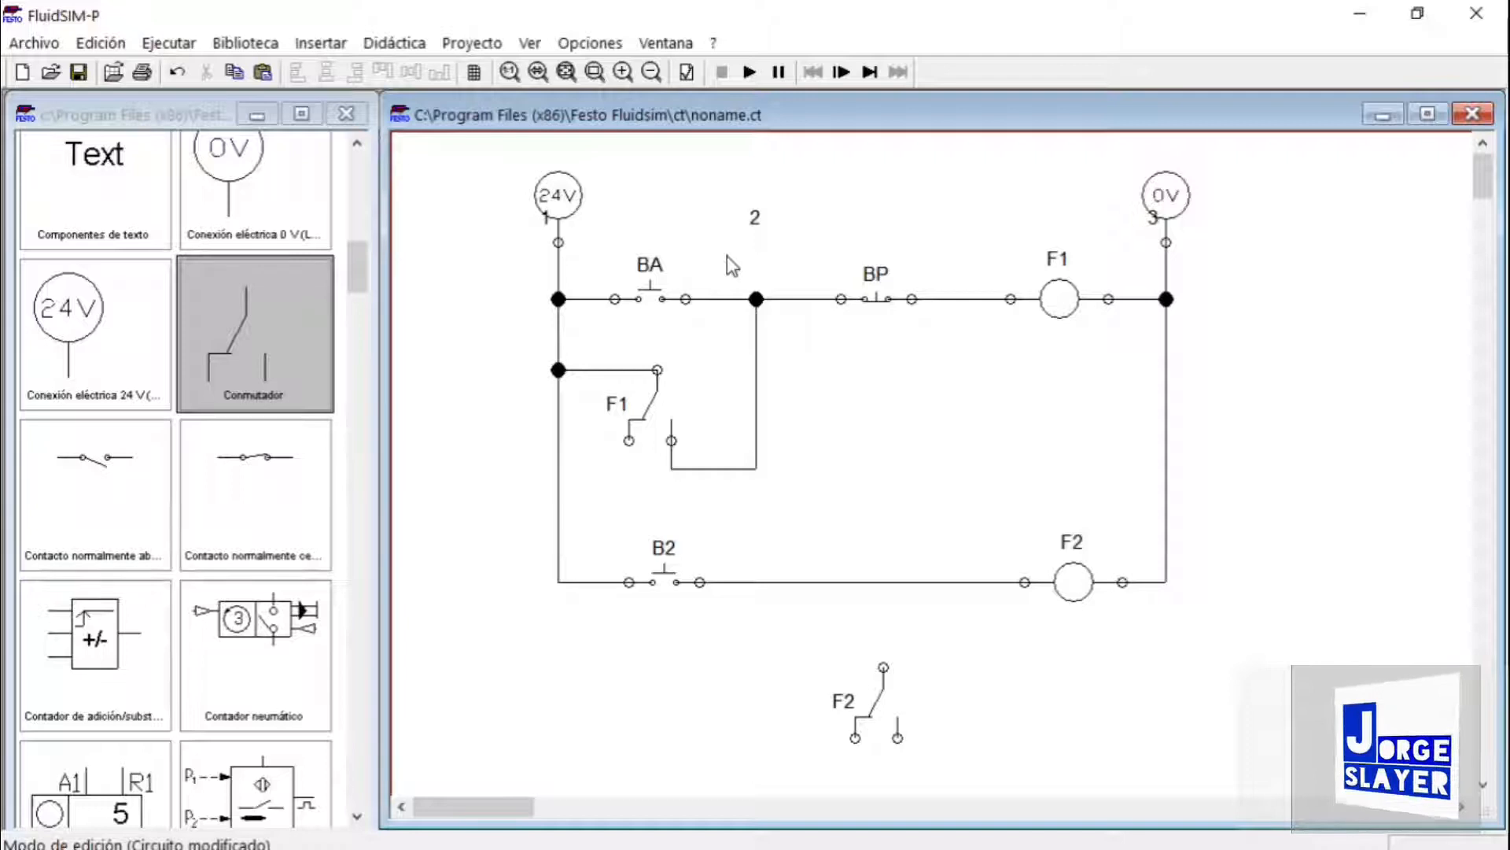
- Simulate the circuit, actuate pushbutton BA to check that F1 latches, and end the simulation
left_click(749, 71)
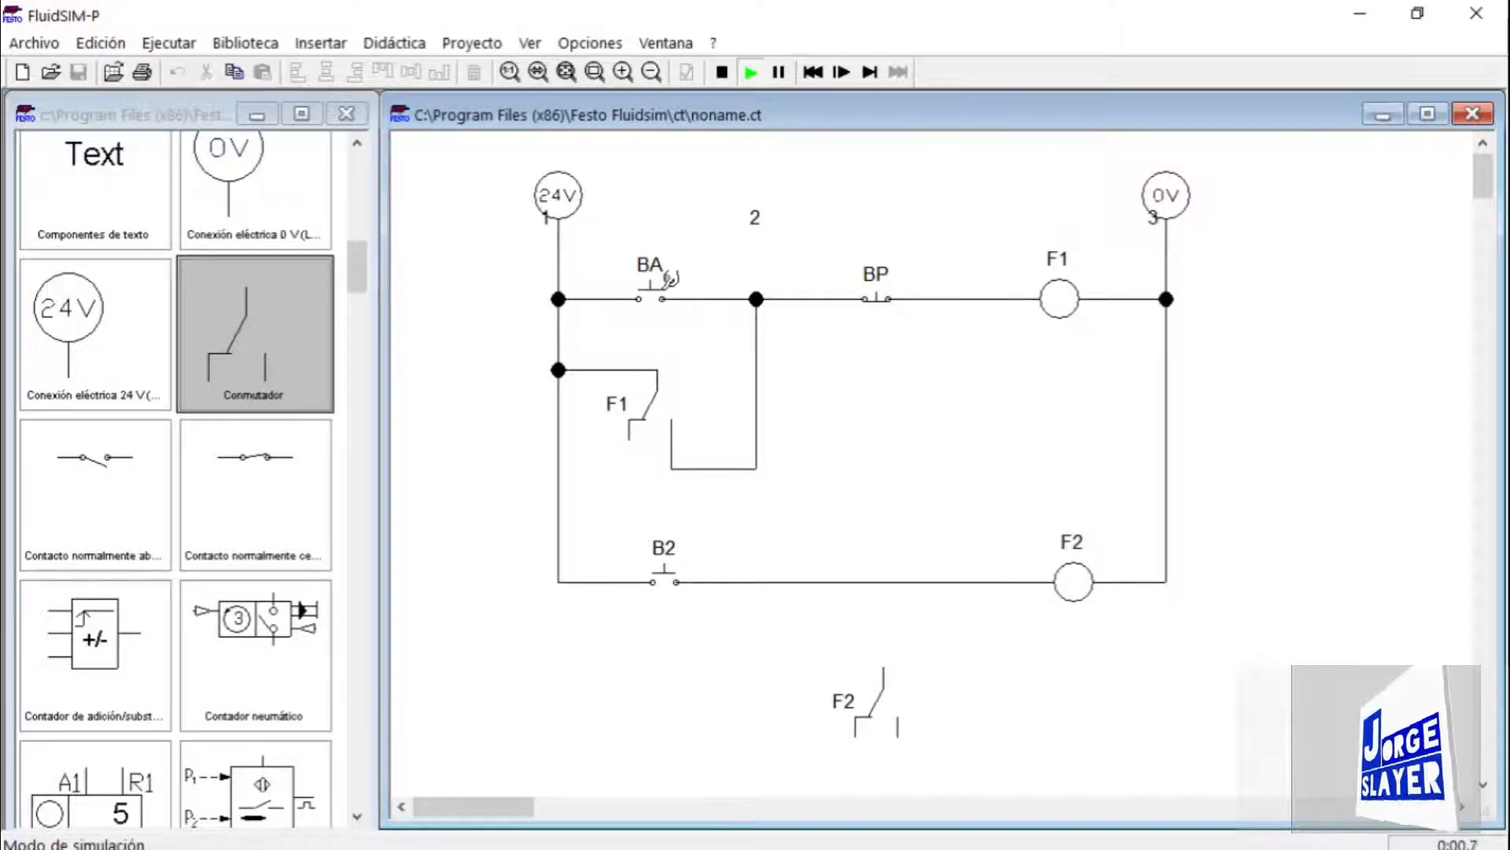
left_click(670, 278)
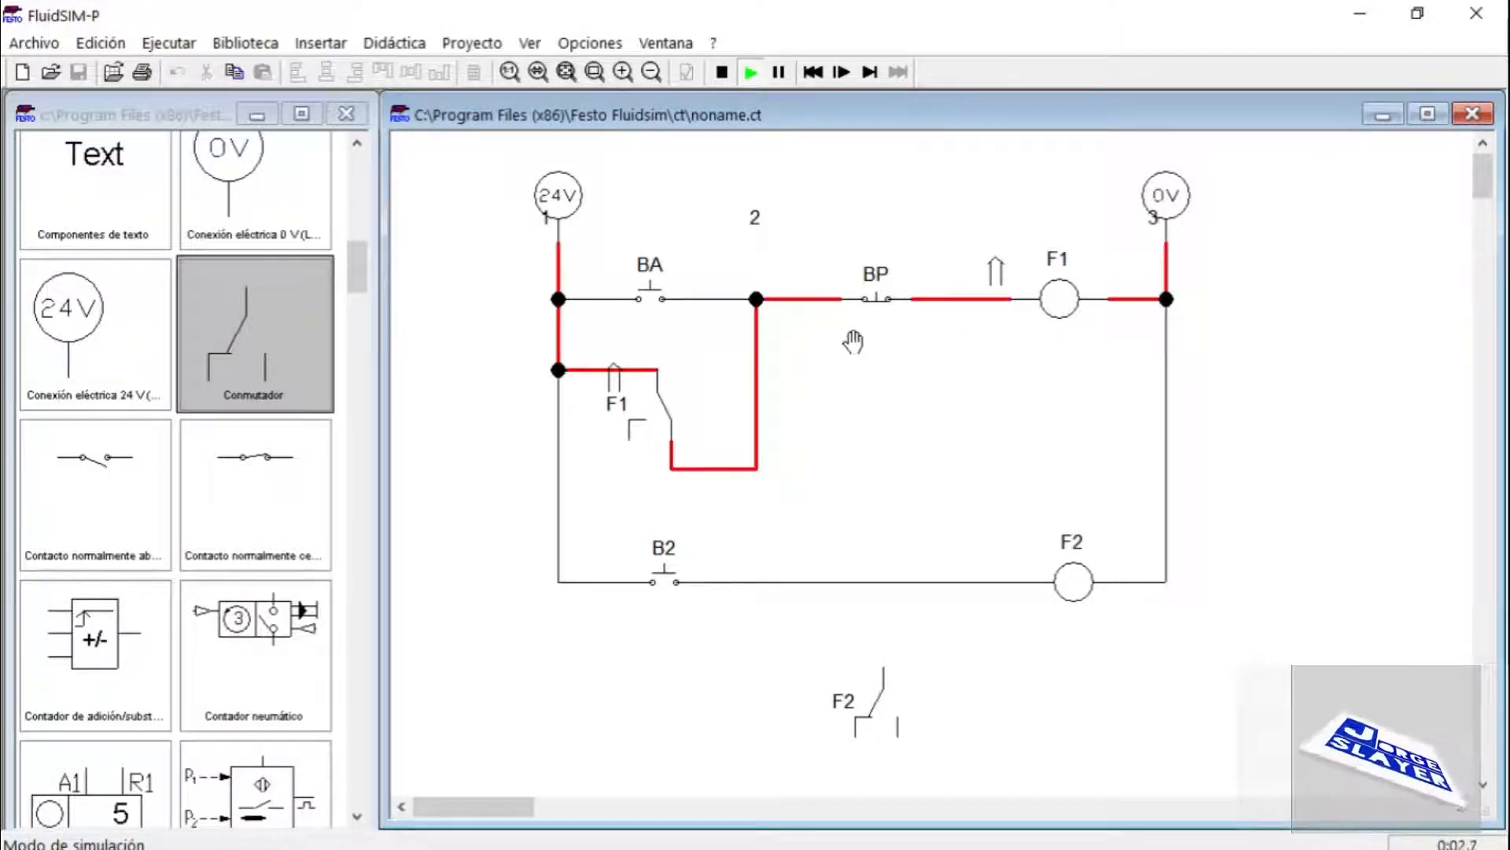
left_click(722, 72)
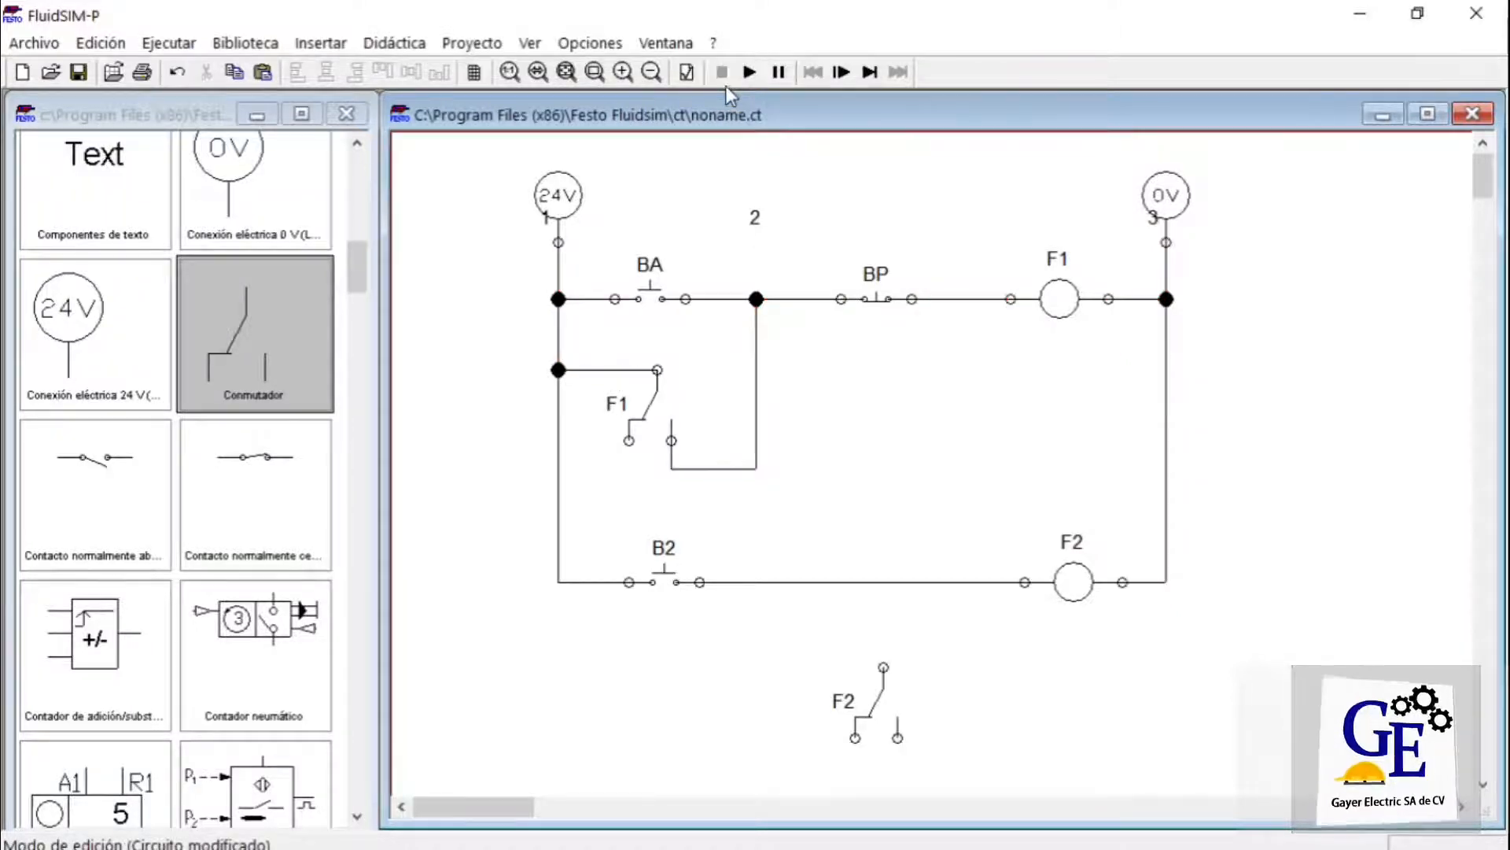
- Delete pushbutton BP and move the F2 changeover contact into its place on the upper rung
left_click_drag(800, 205, 975, 376)
key("Delete")
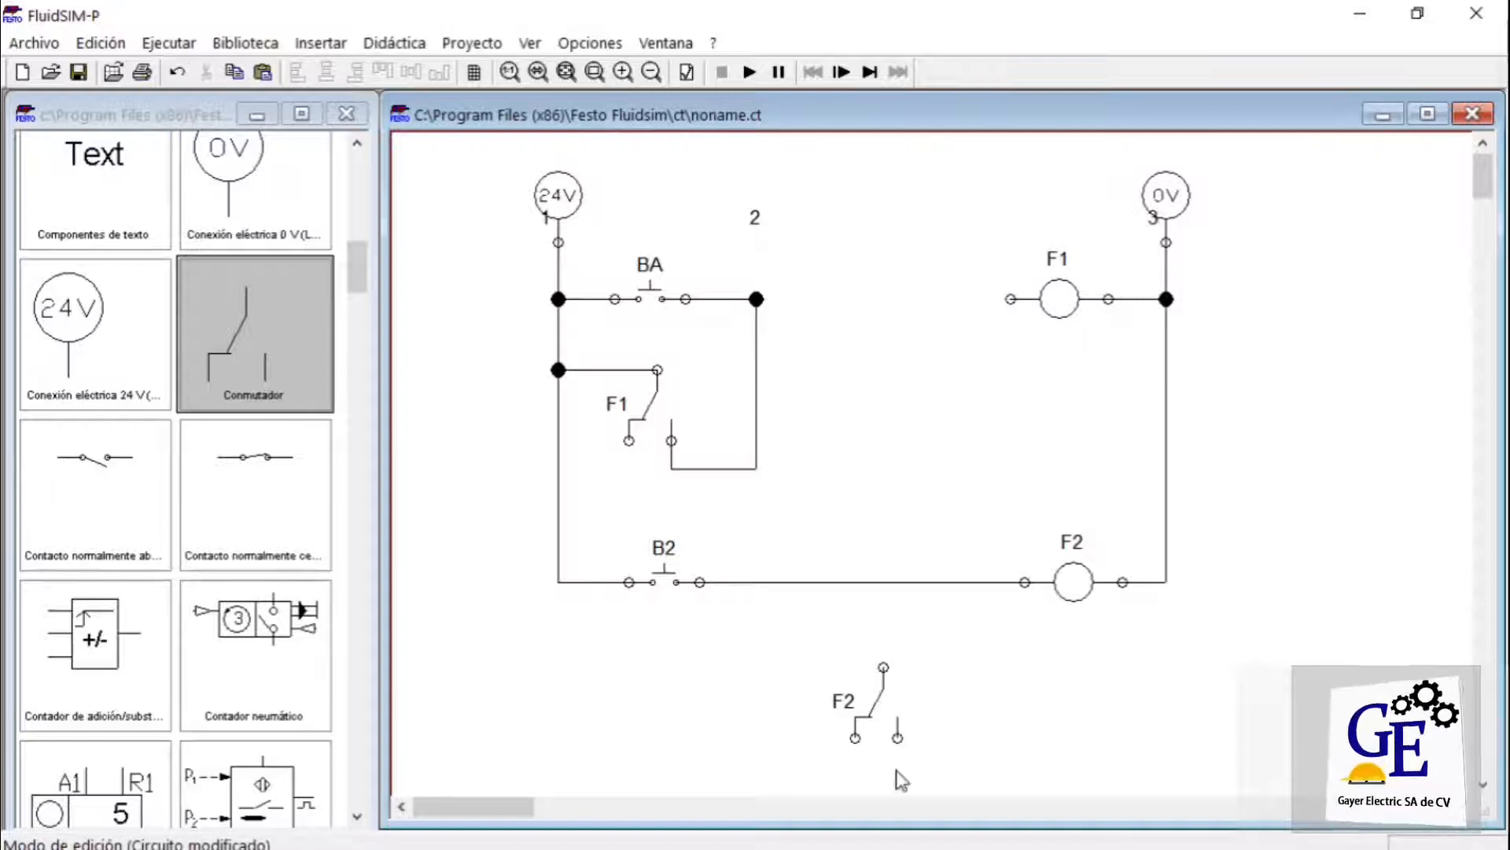
left_click_drag(745, 626, 988, 744)
mouse_move(884, 678)
left_mouse_down()
mouse_move(903, 340)
mouse_move(887, 230)
mouse_move(883, 328)
mouse_move(856, 336)
mouse_move(870, 306)
mouse_move(890, 338)
mouse_move(876, 338)
left_mouse_up()
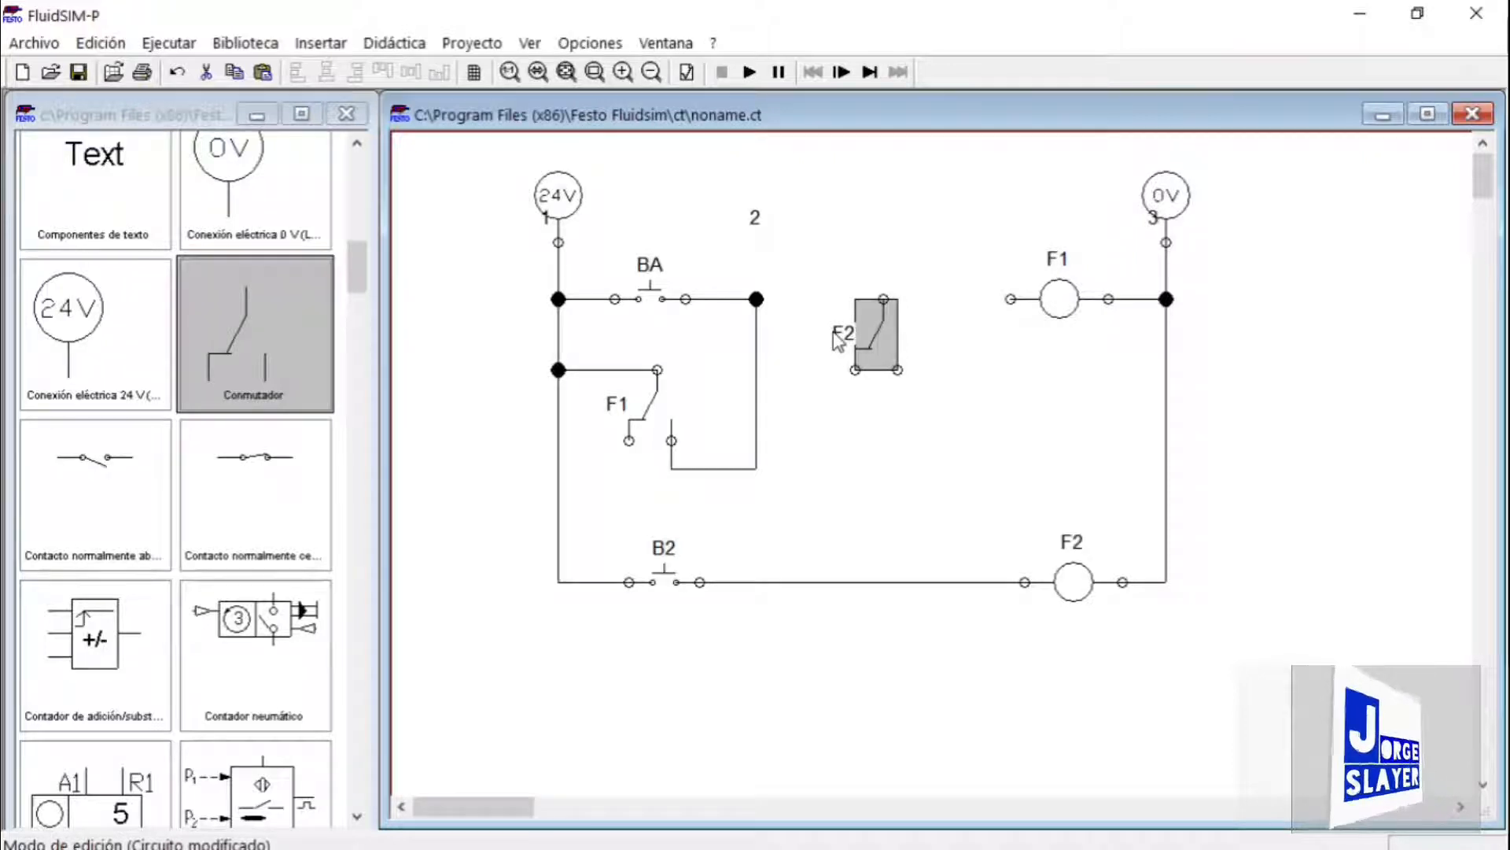
- Wire the F2 contact's common to node 2 and its normally closed terminal to coil F1, routing the wire below the contact
left_click_drag(883, 299, 756, 298)
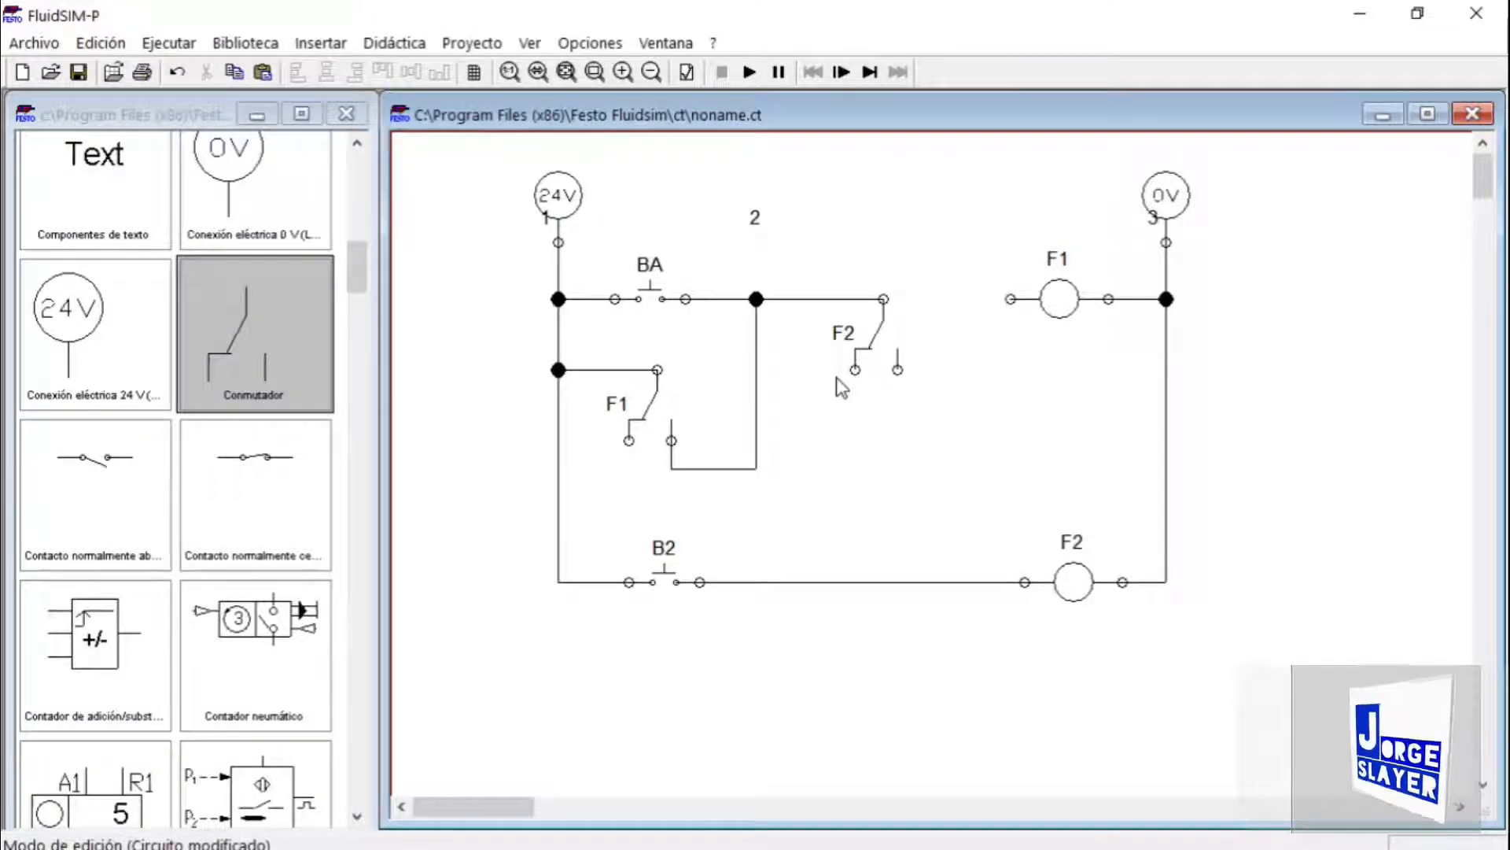
left_click_drag(855, 370, 1003, 297)
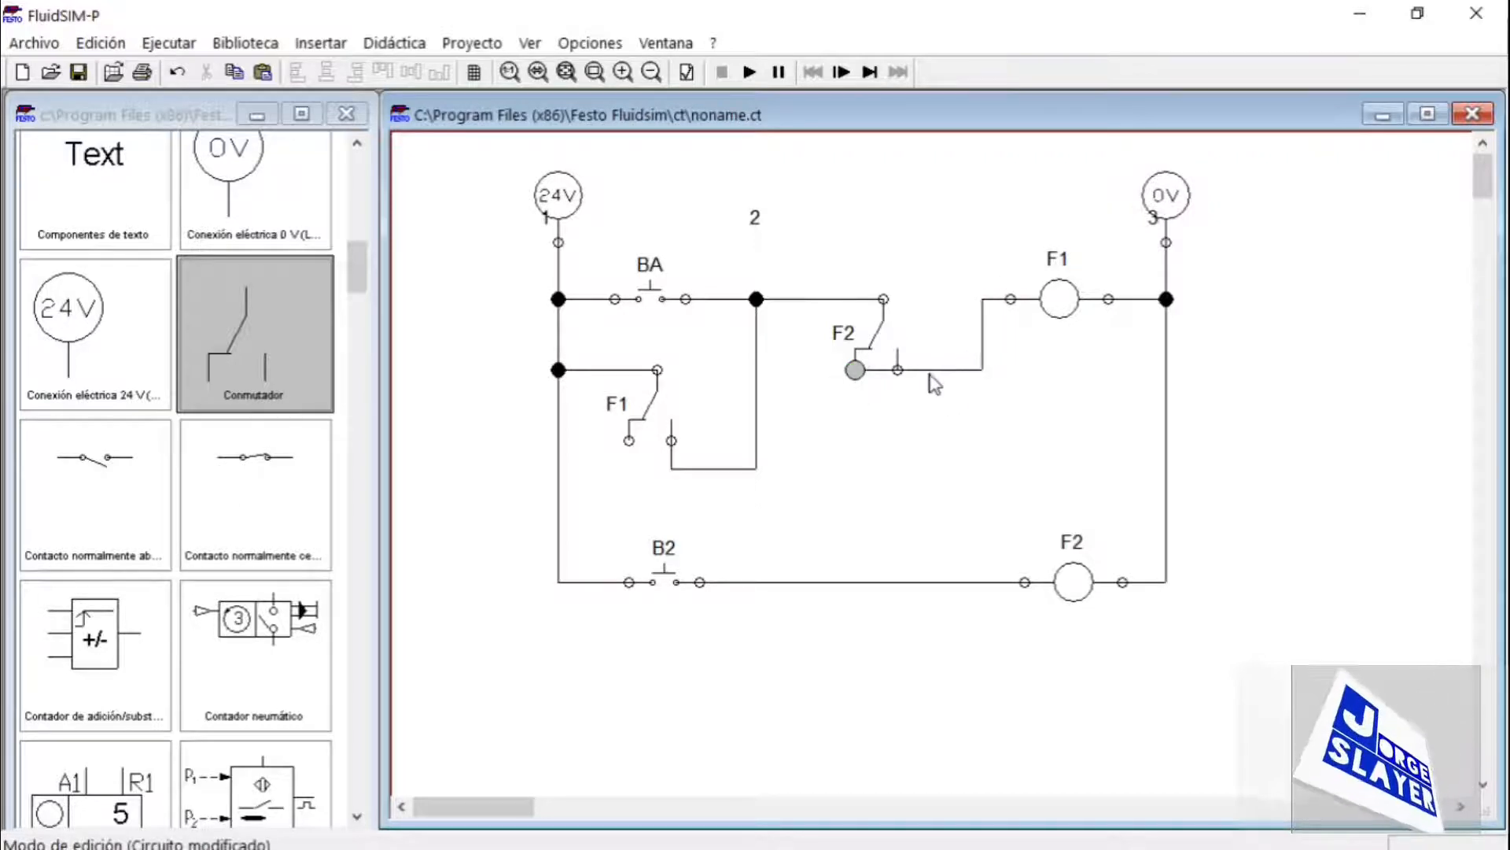
left_click_drag(928, 370, 926, 425)
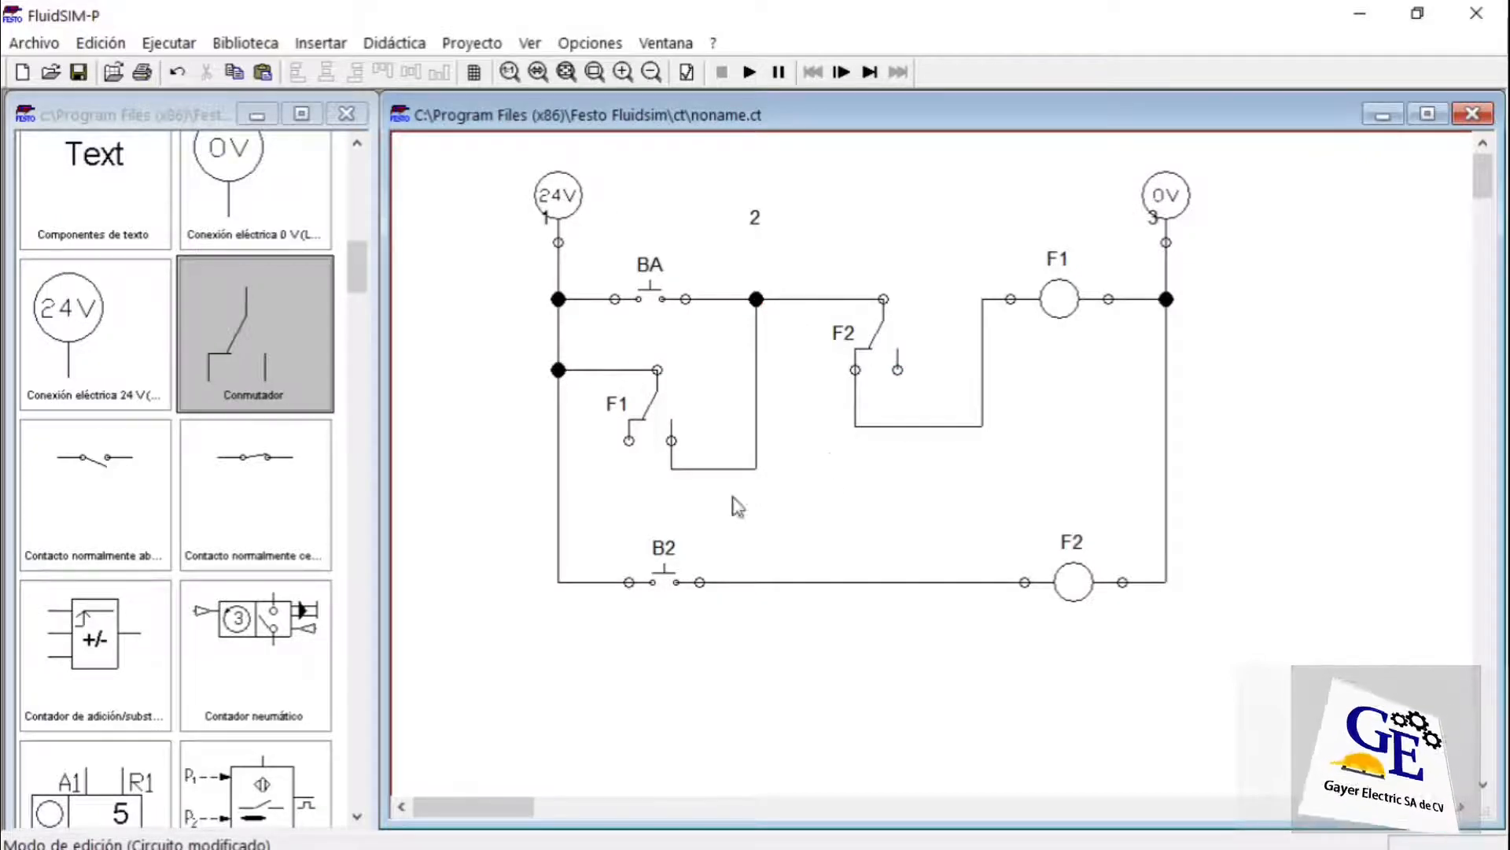
- Simulate the circuit and alternately actuate pushbuttons BA and B2 to test latching F1 and interrupting the latch through F2
left_click(750, 73)
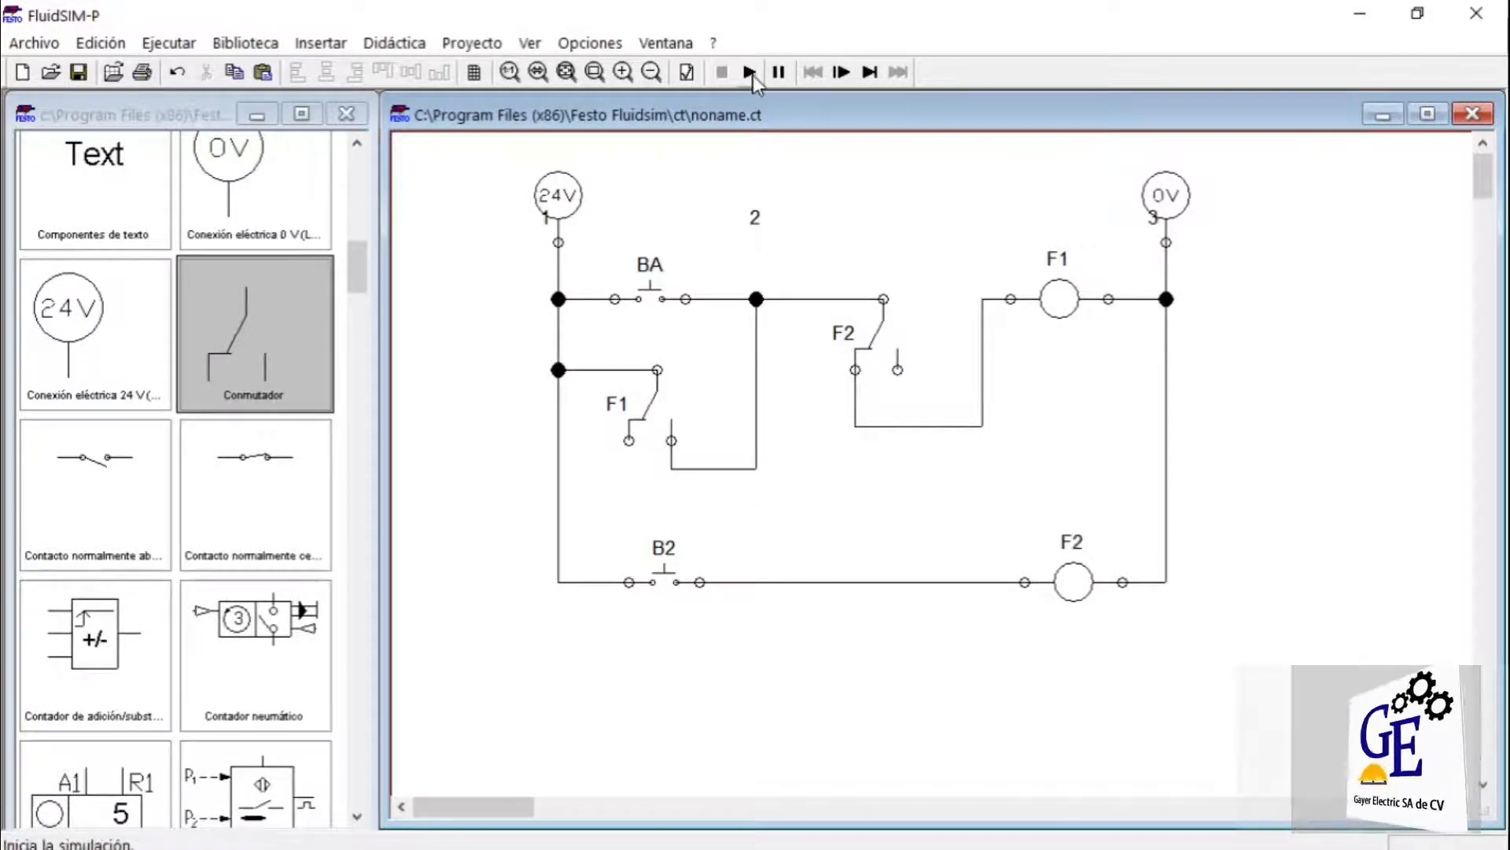
left_click(665, 277)
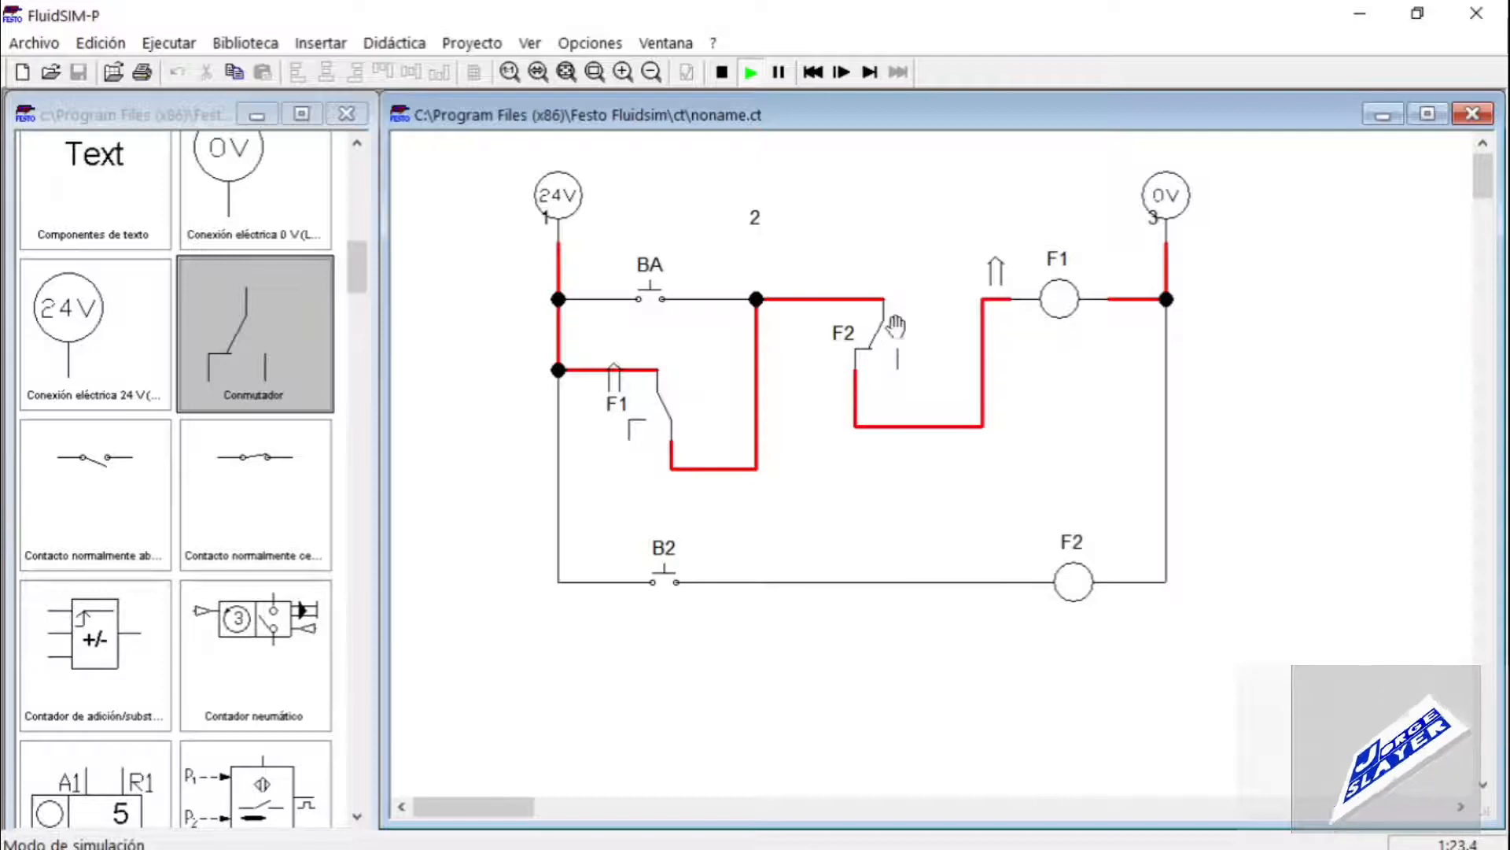
left_click(675, 553)
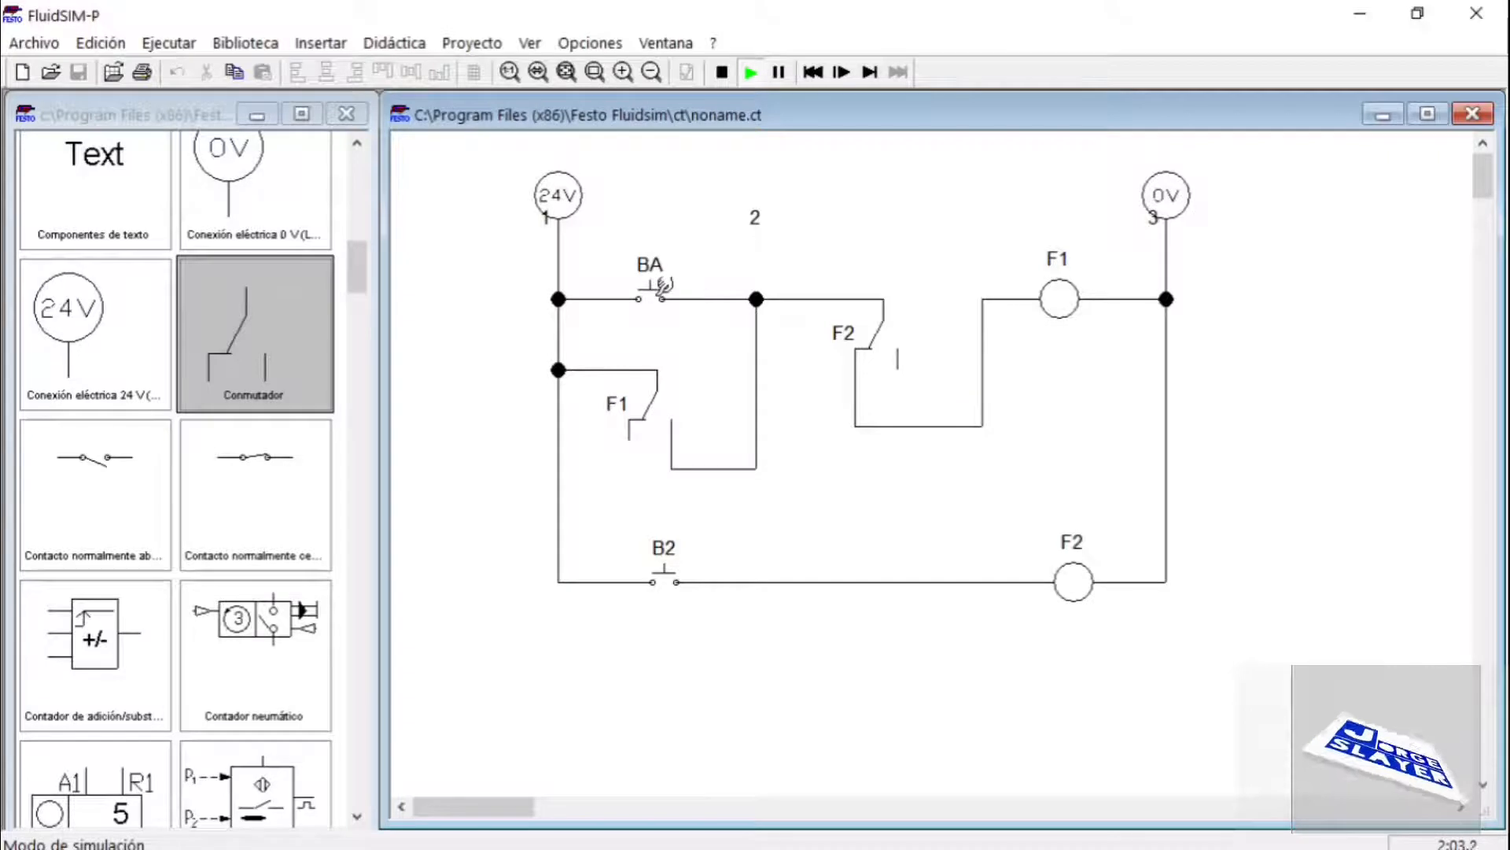
left_click(664, 285)
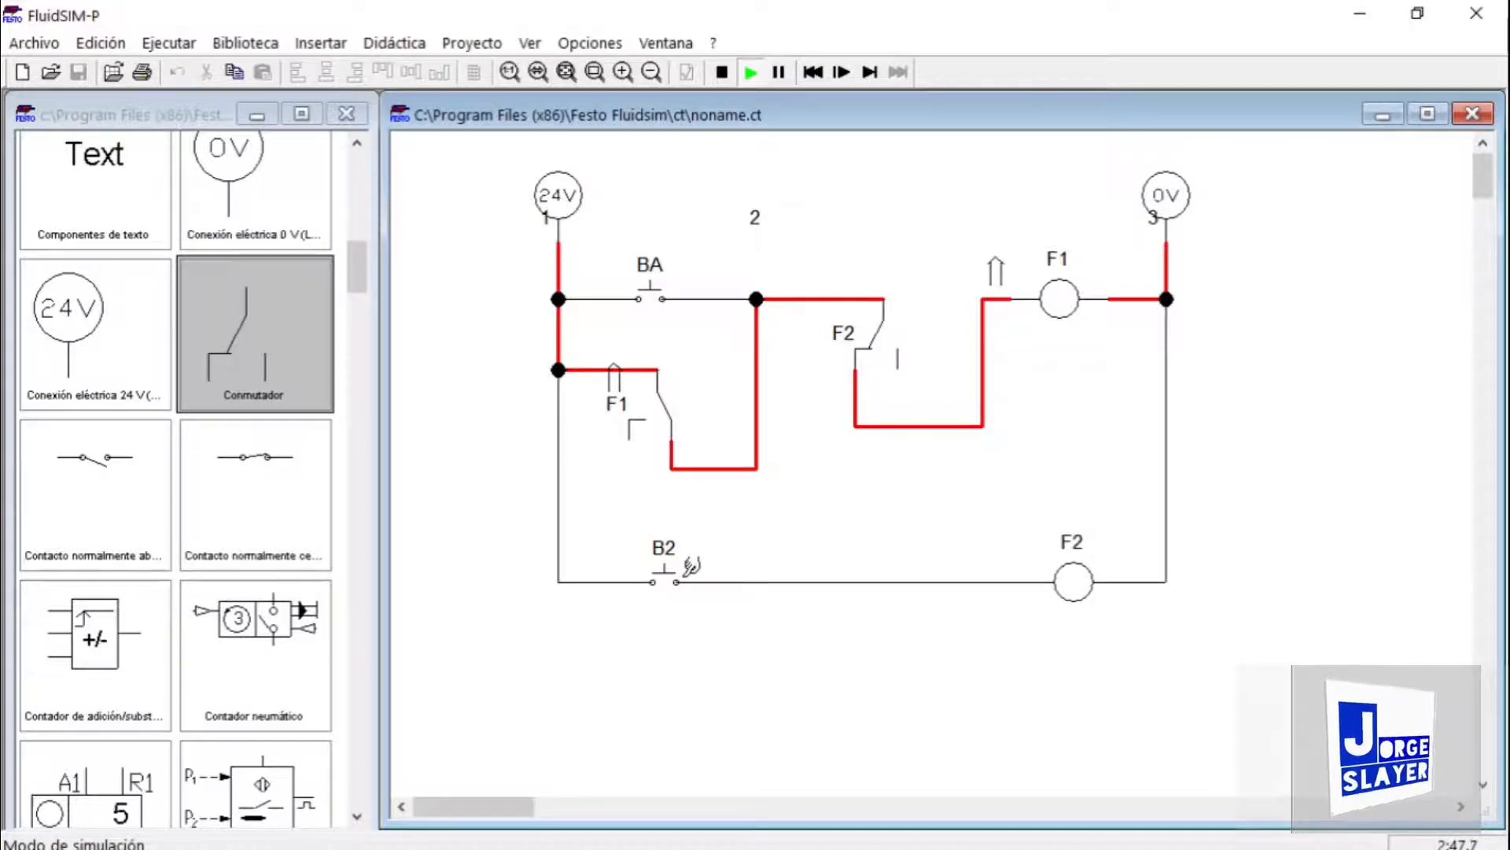
left_click(689, 563)
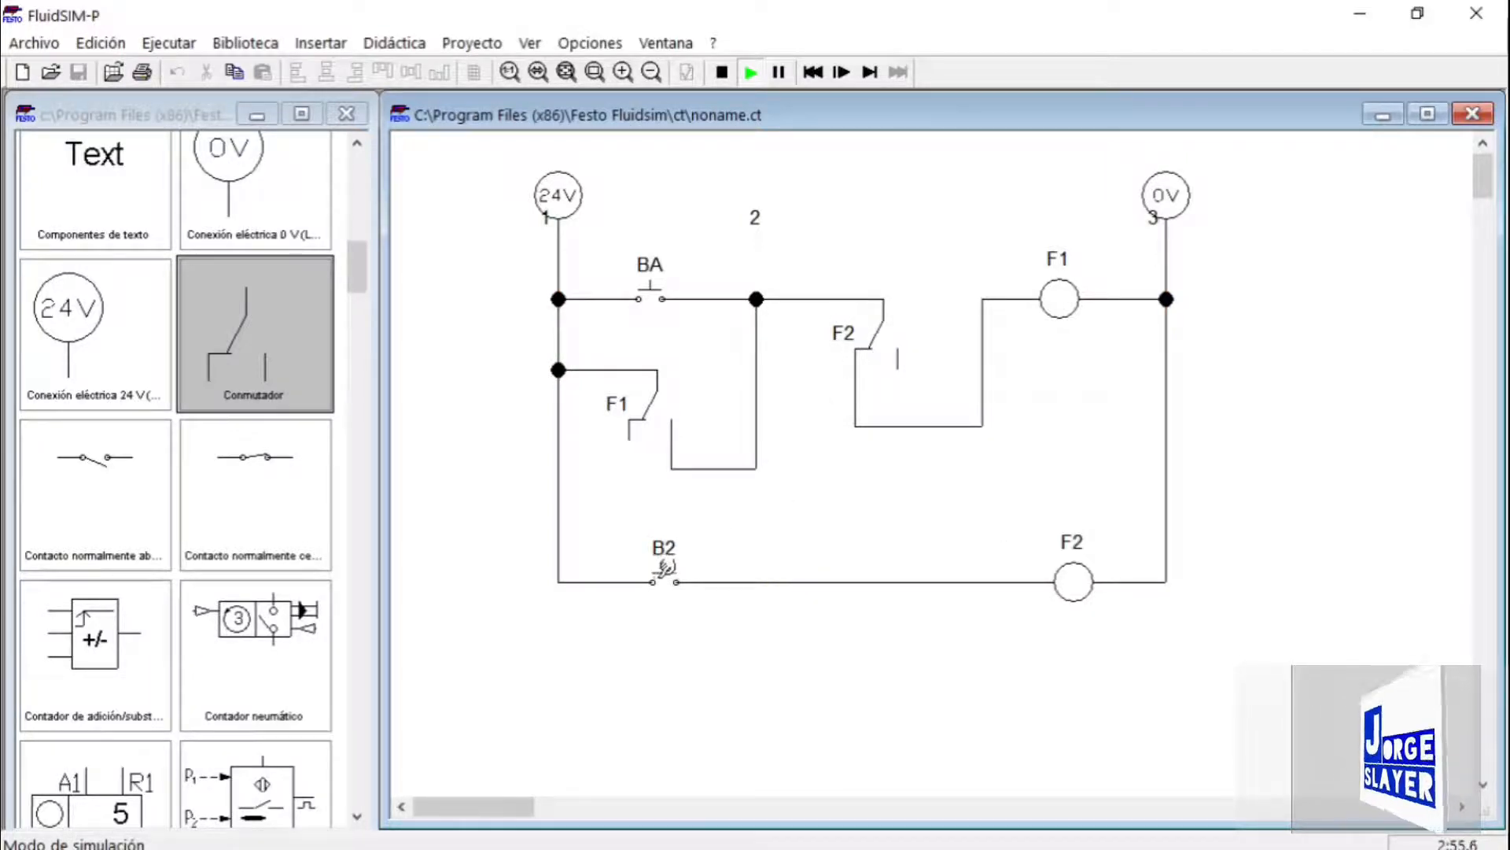
left_click(664, 568)
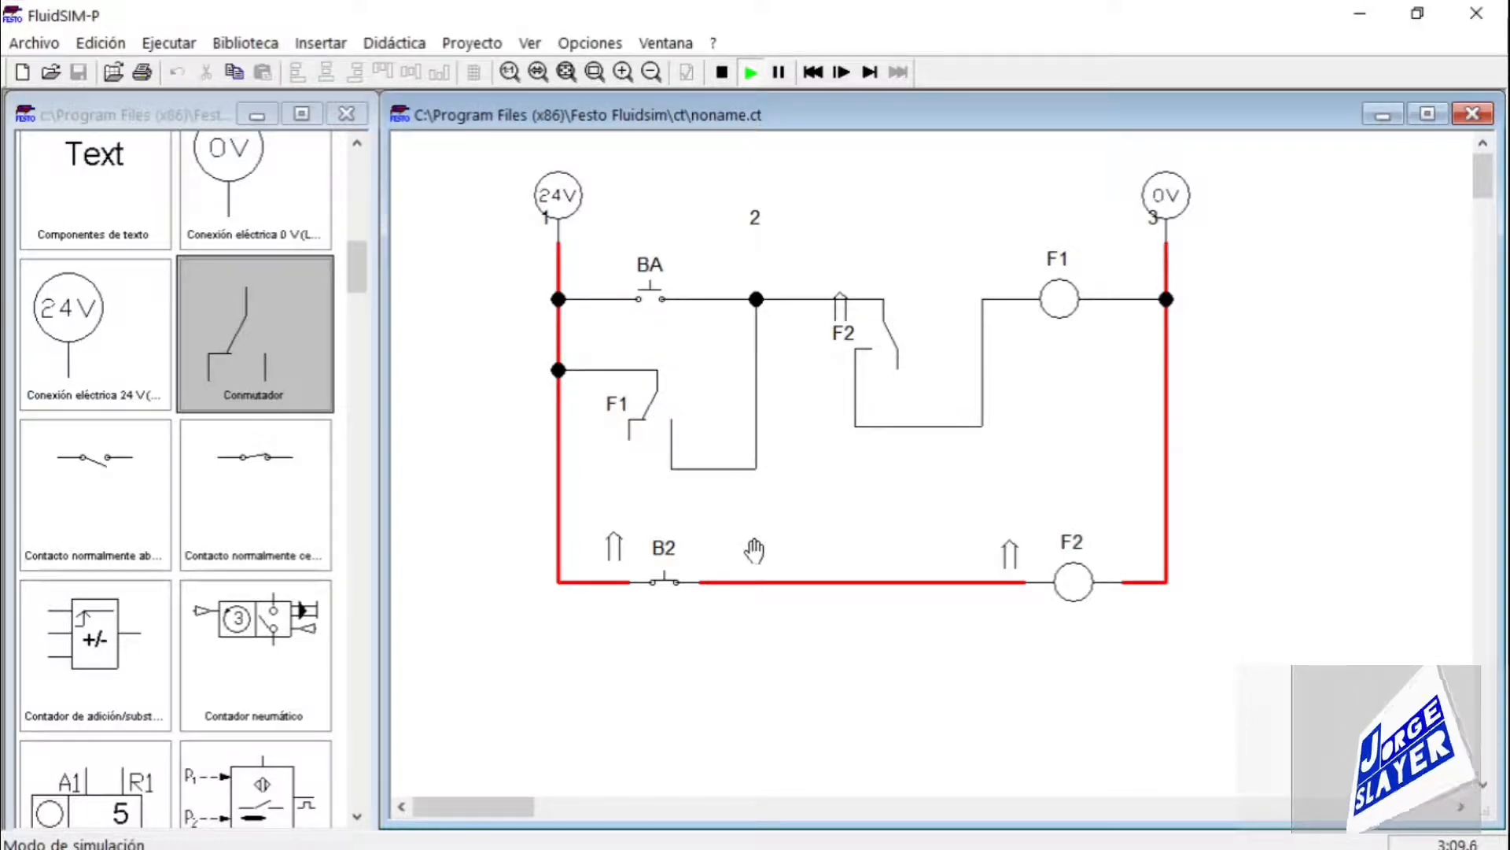
left_click(653, 570)
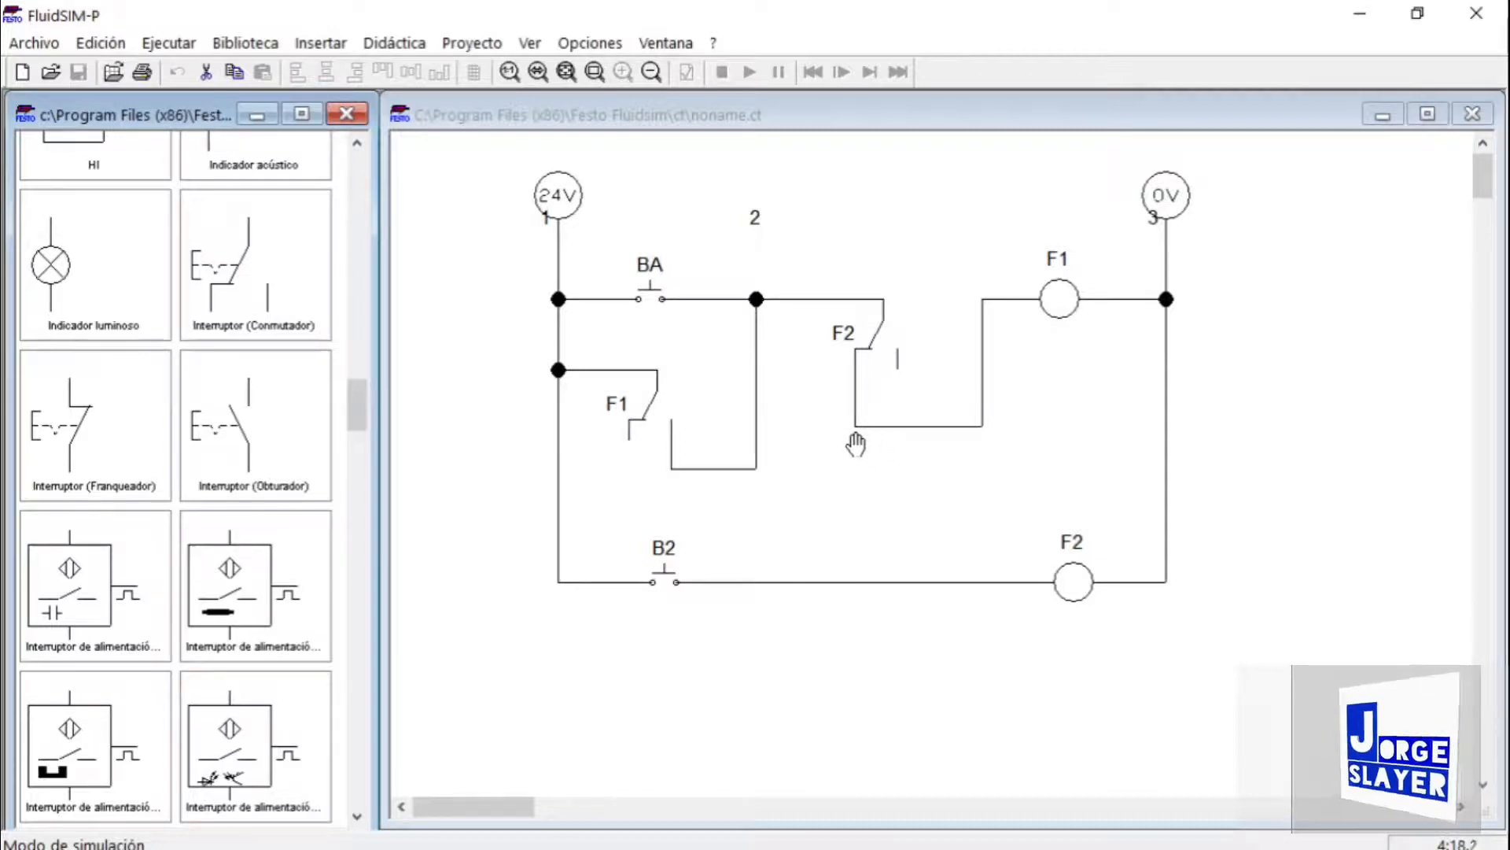
- End the simulation and place a normally closed ladder pushbutton labelled BP above the upper rung
left_click_drag(358, 424, 367, 558)
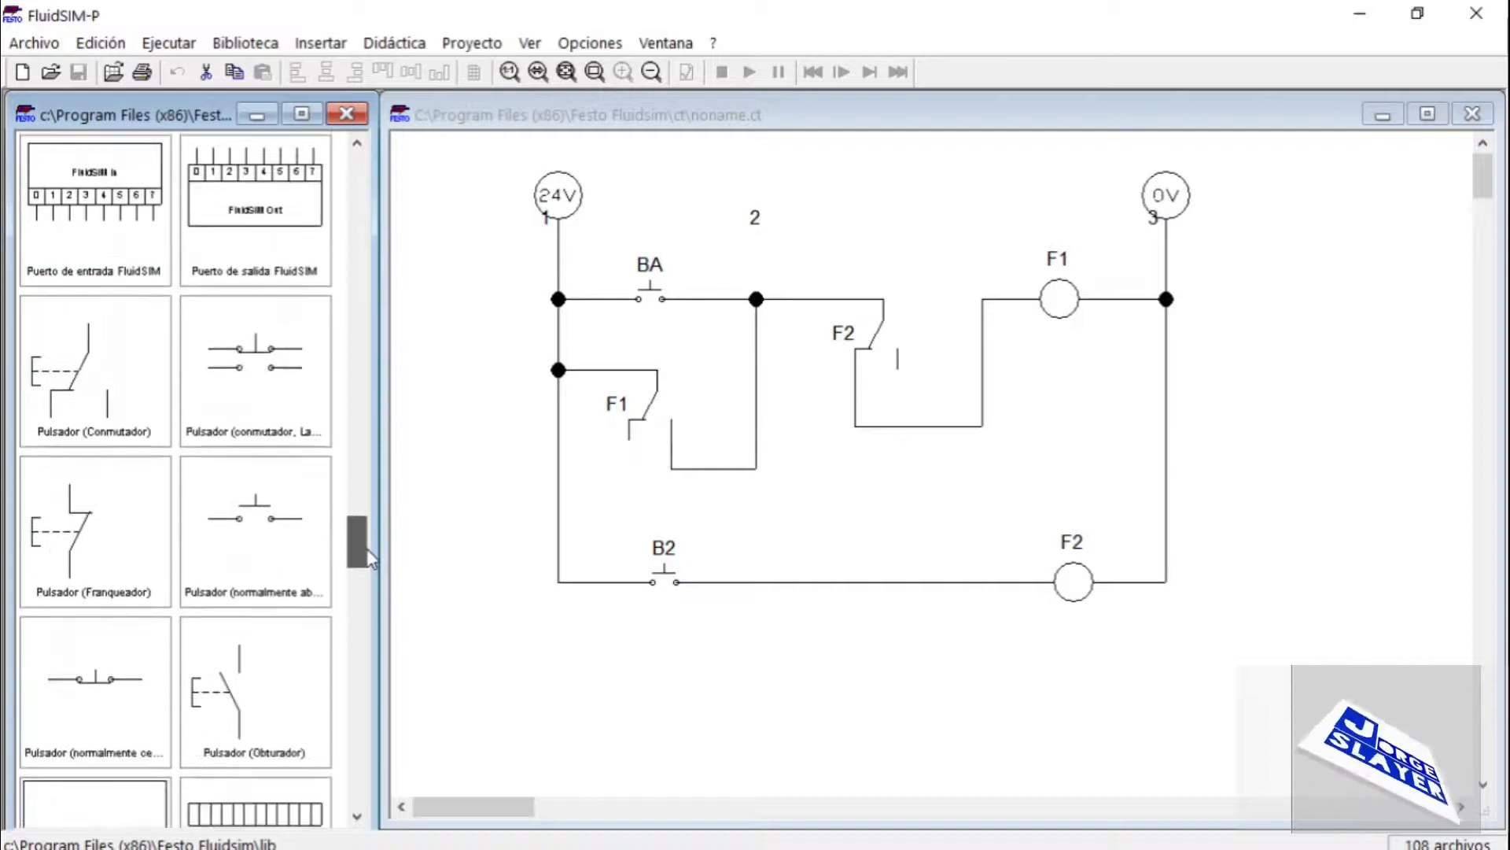
left_click_drag(97, 701, 867, 224)
left_click(718, 73)
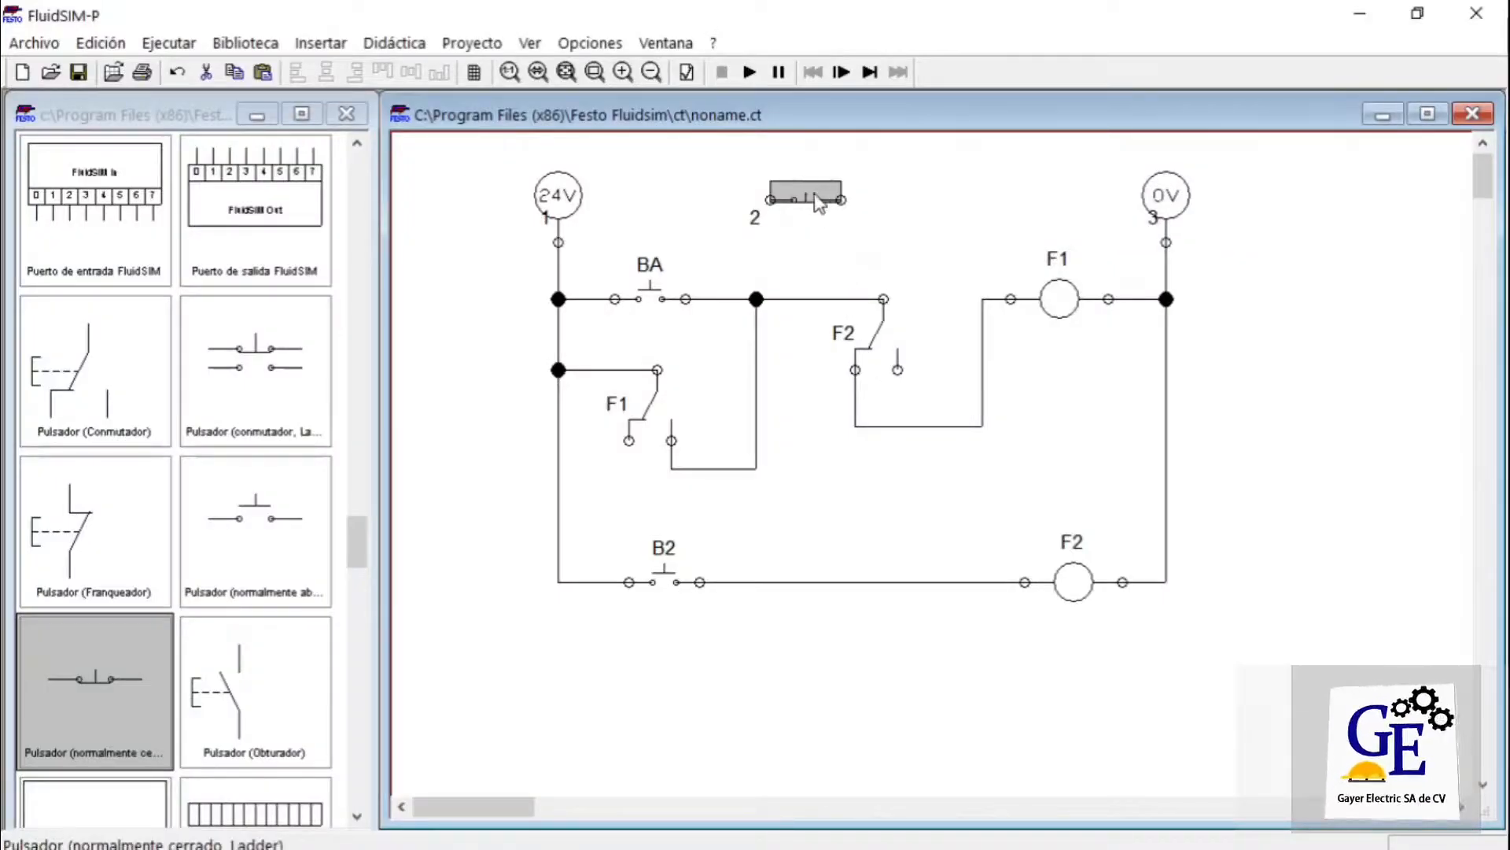
double_click(810, 203)
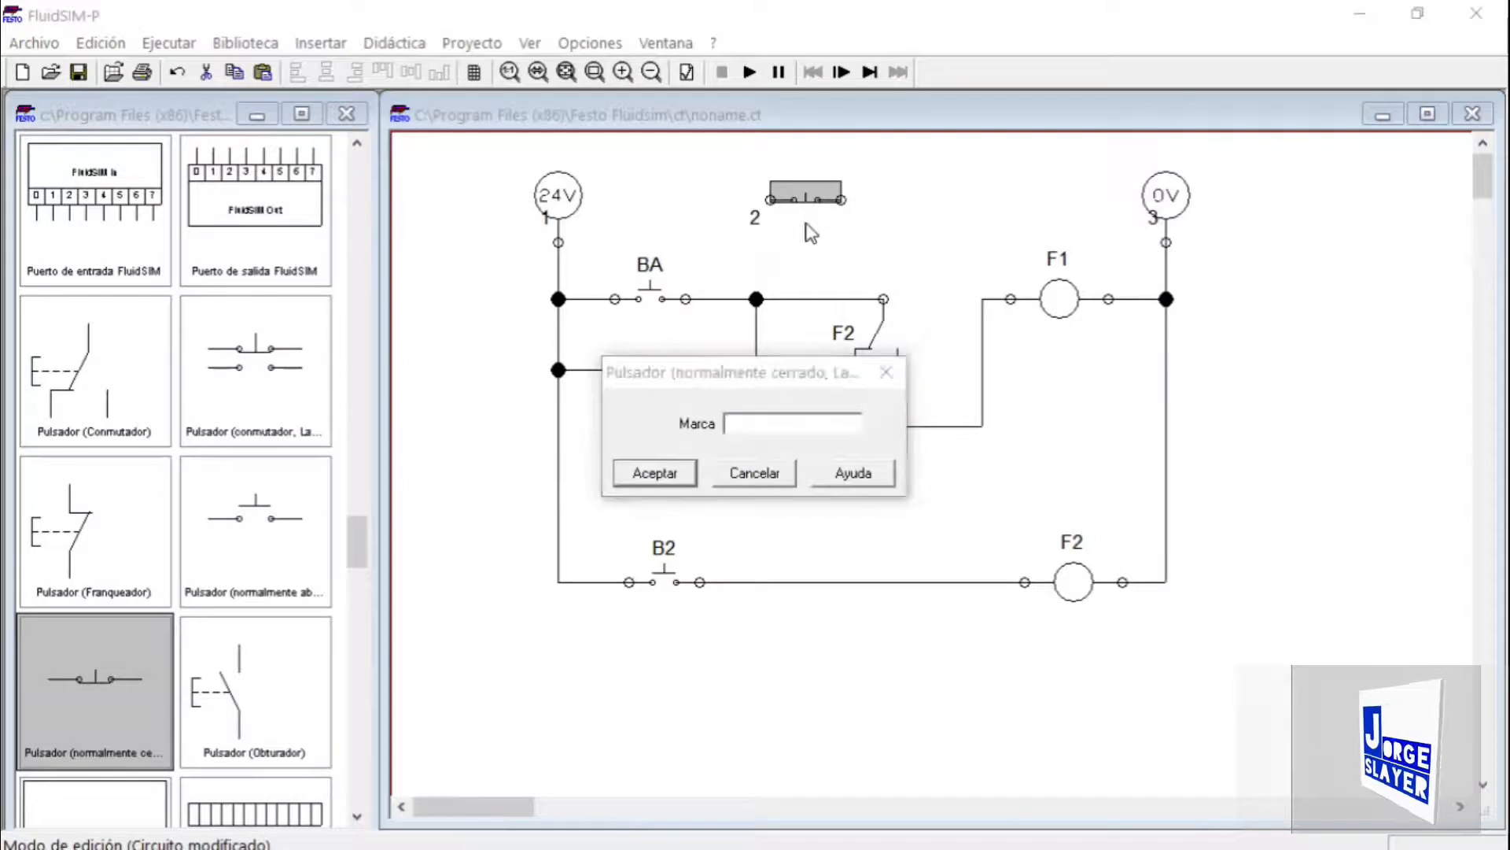
type("BP")
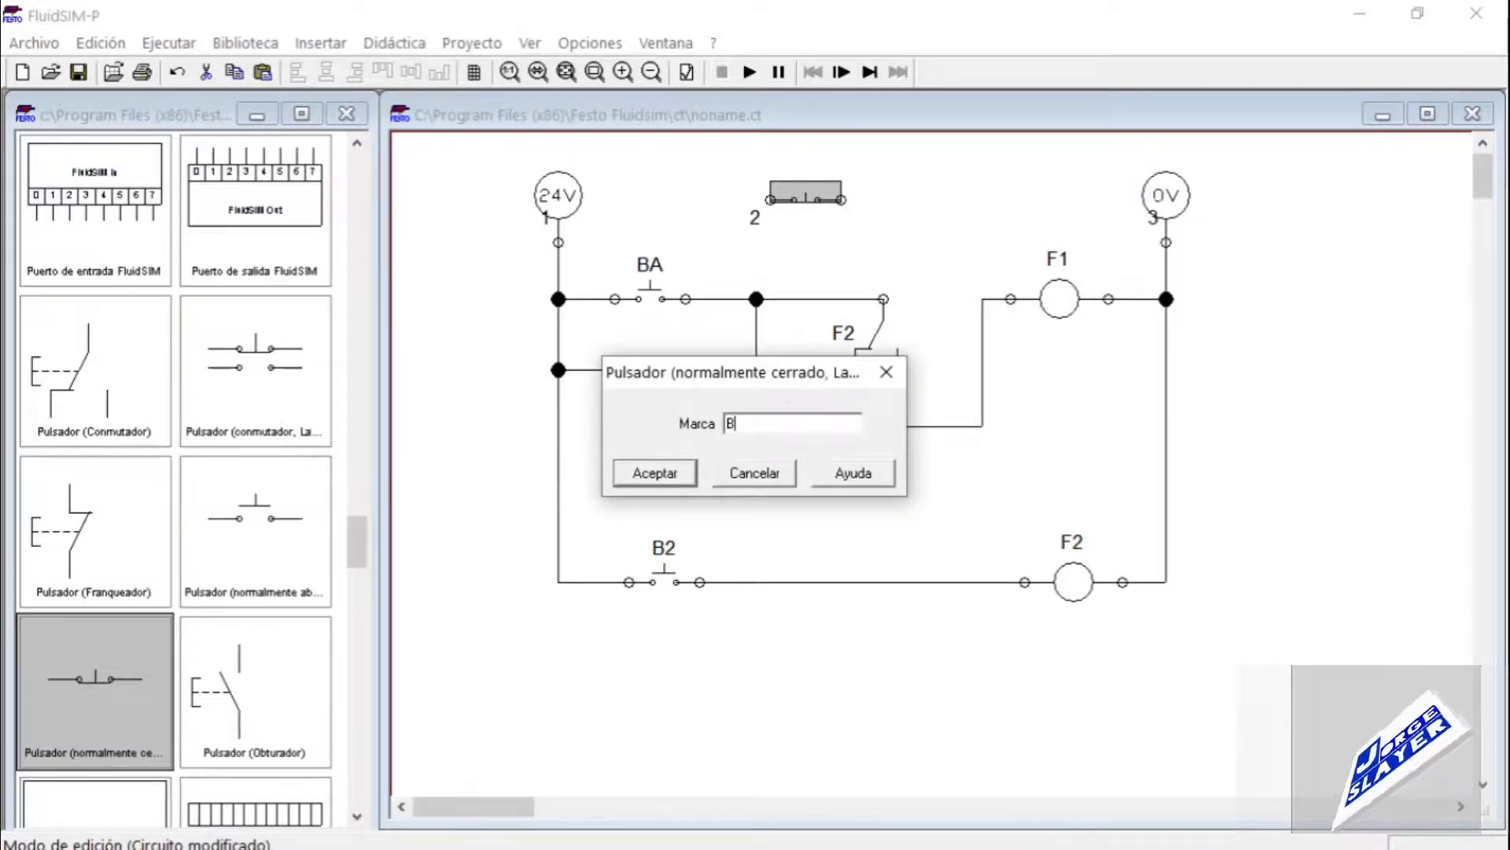
left_click(655, 474)
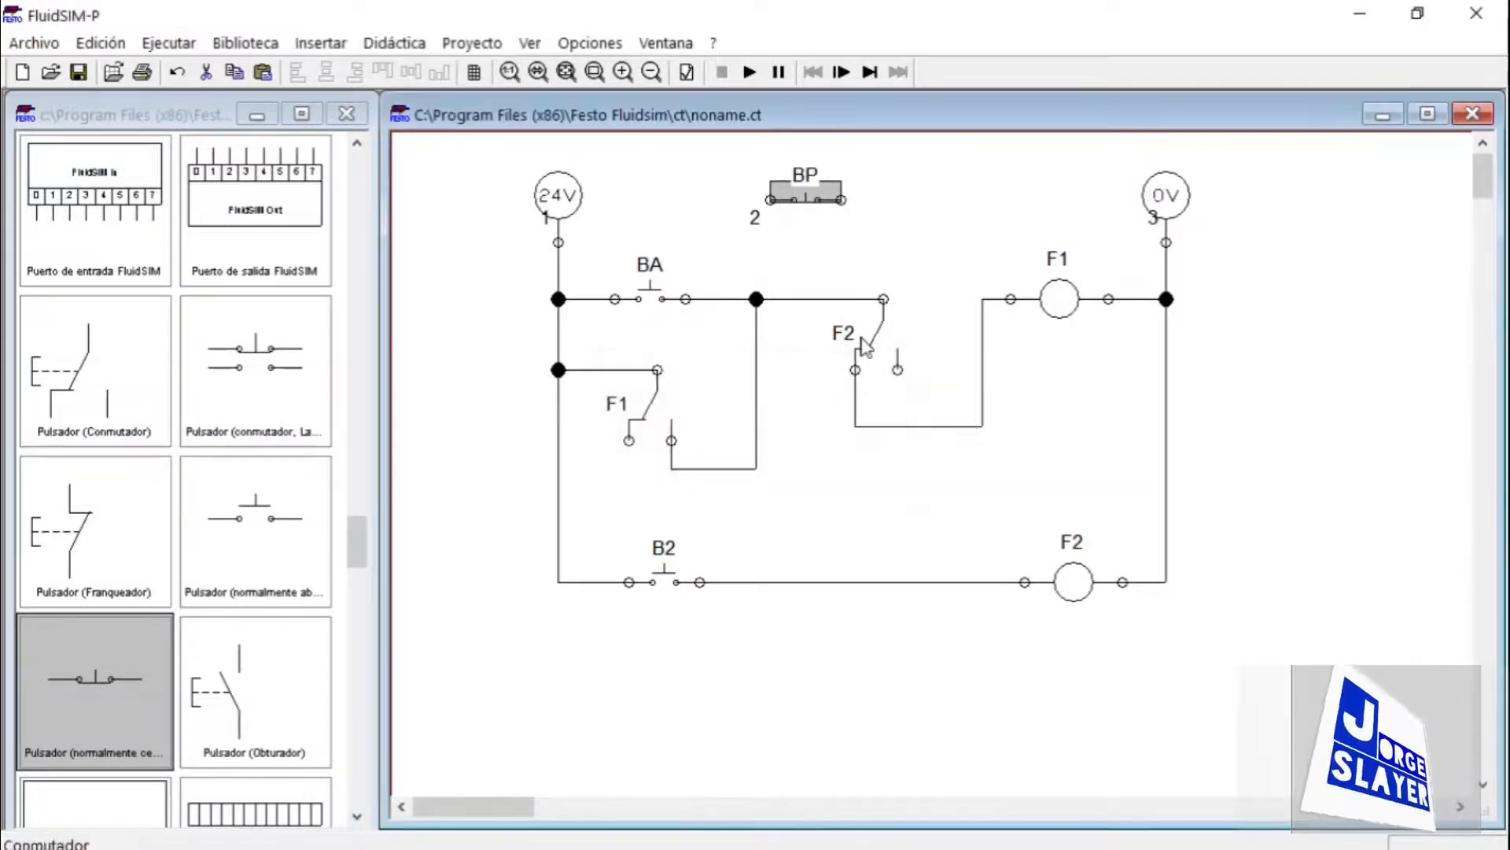
- Shift the 24V source, BA, the F1 contact, B2 and their nodes left together to make room before the F2 contact
left_click_drag(510, 162, 755, 646)
key("Left")
key("Left")
key("Left")
key("Left")
key("Left")
key("Left")
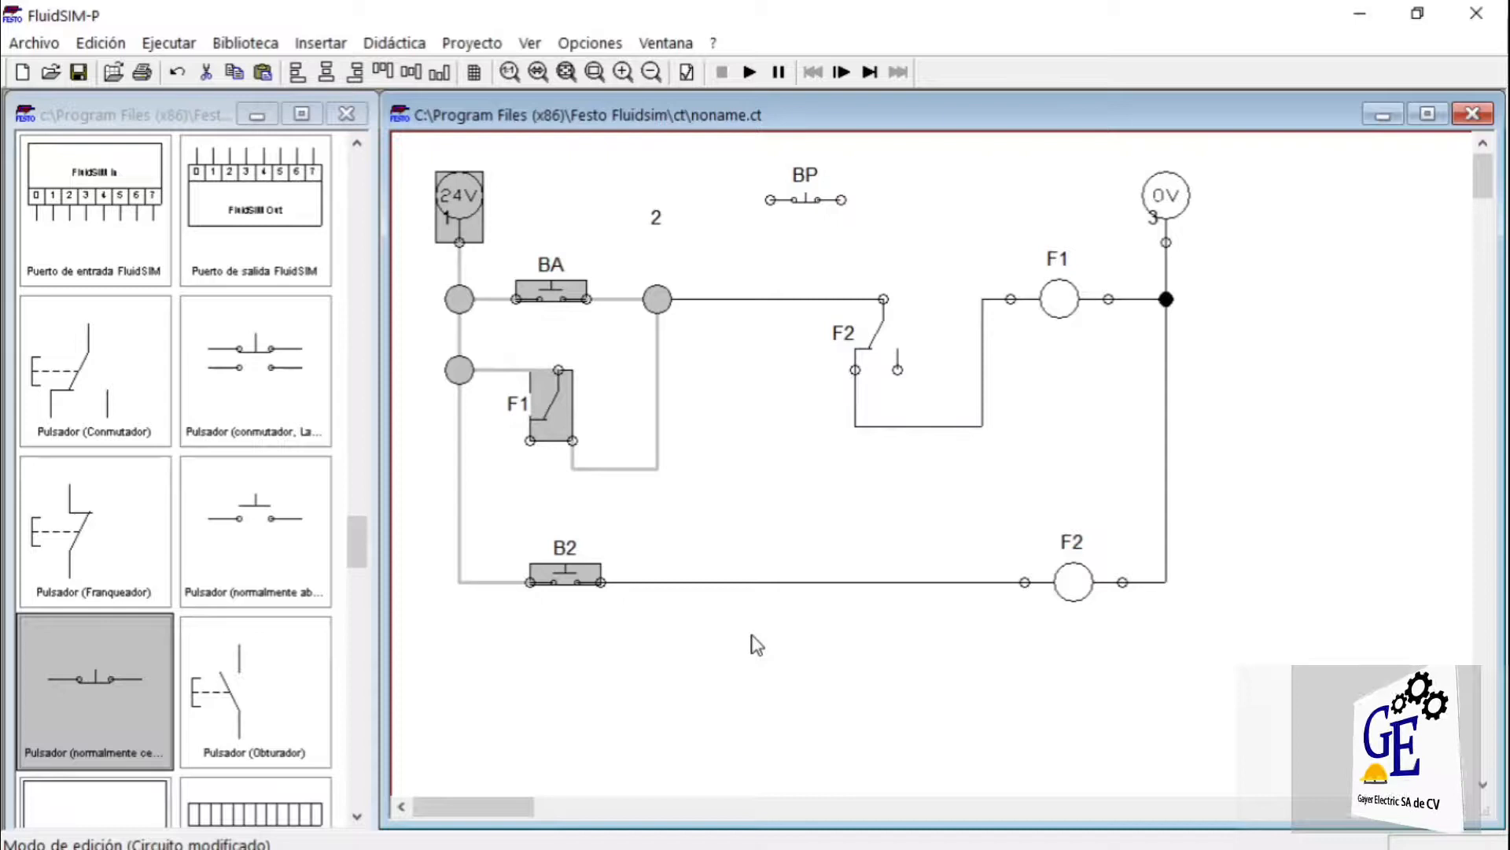
left_click(755, 529)
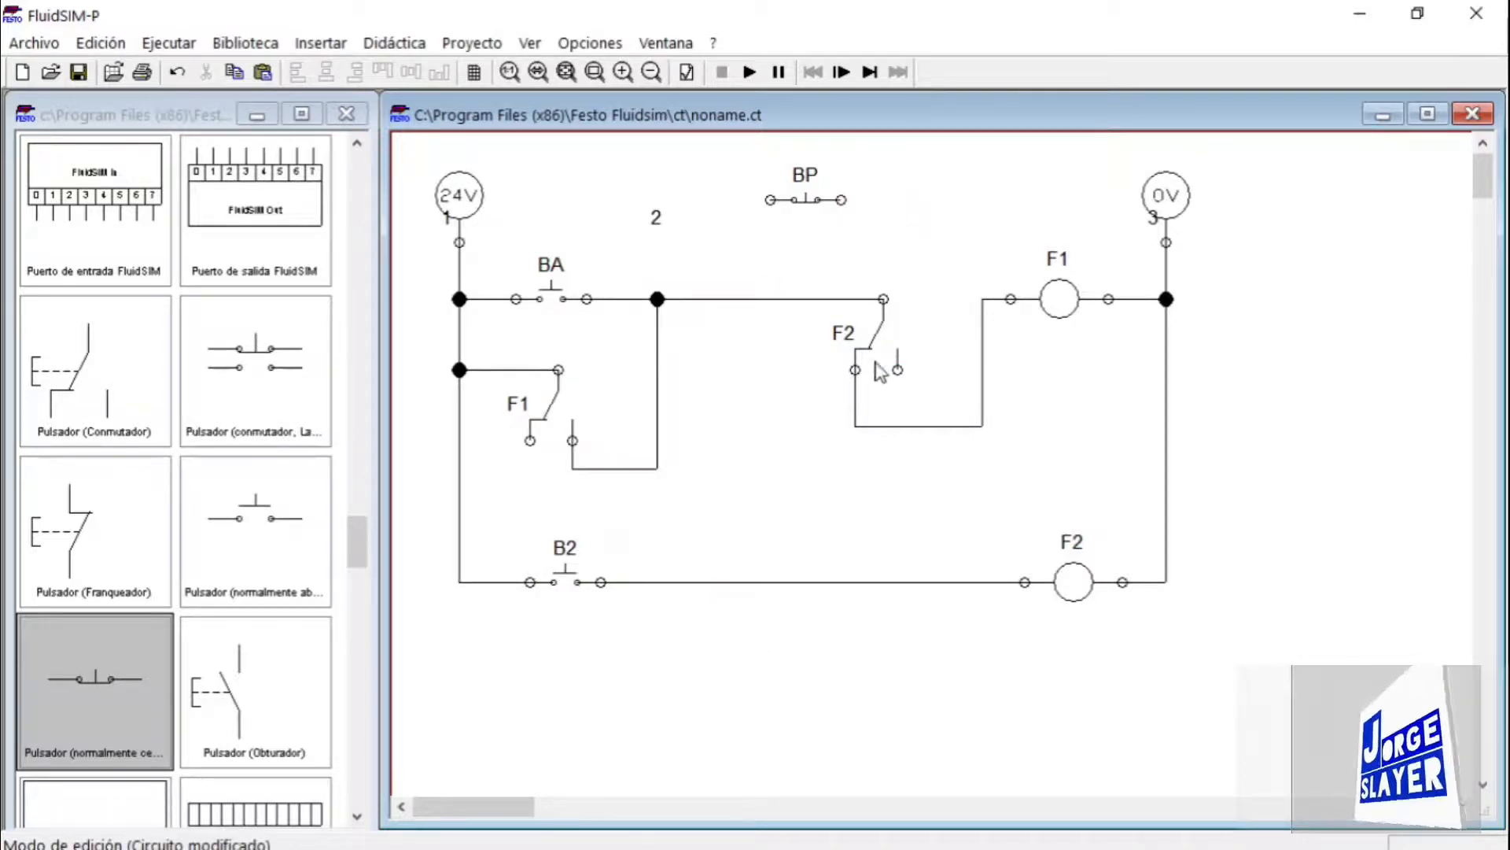
- Replace the wire between node 2 and the F2 contact with pushbutton BP, connected in series on the upper rung
left_click(778, 299)
key("Delete")
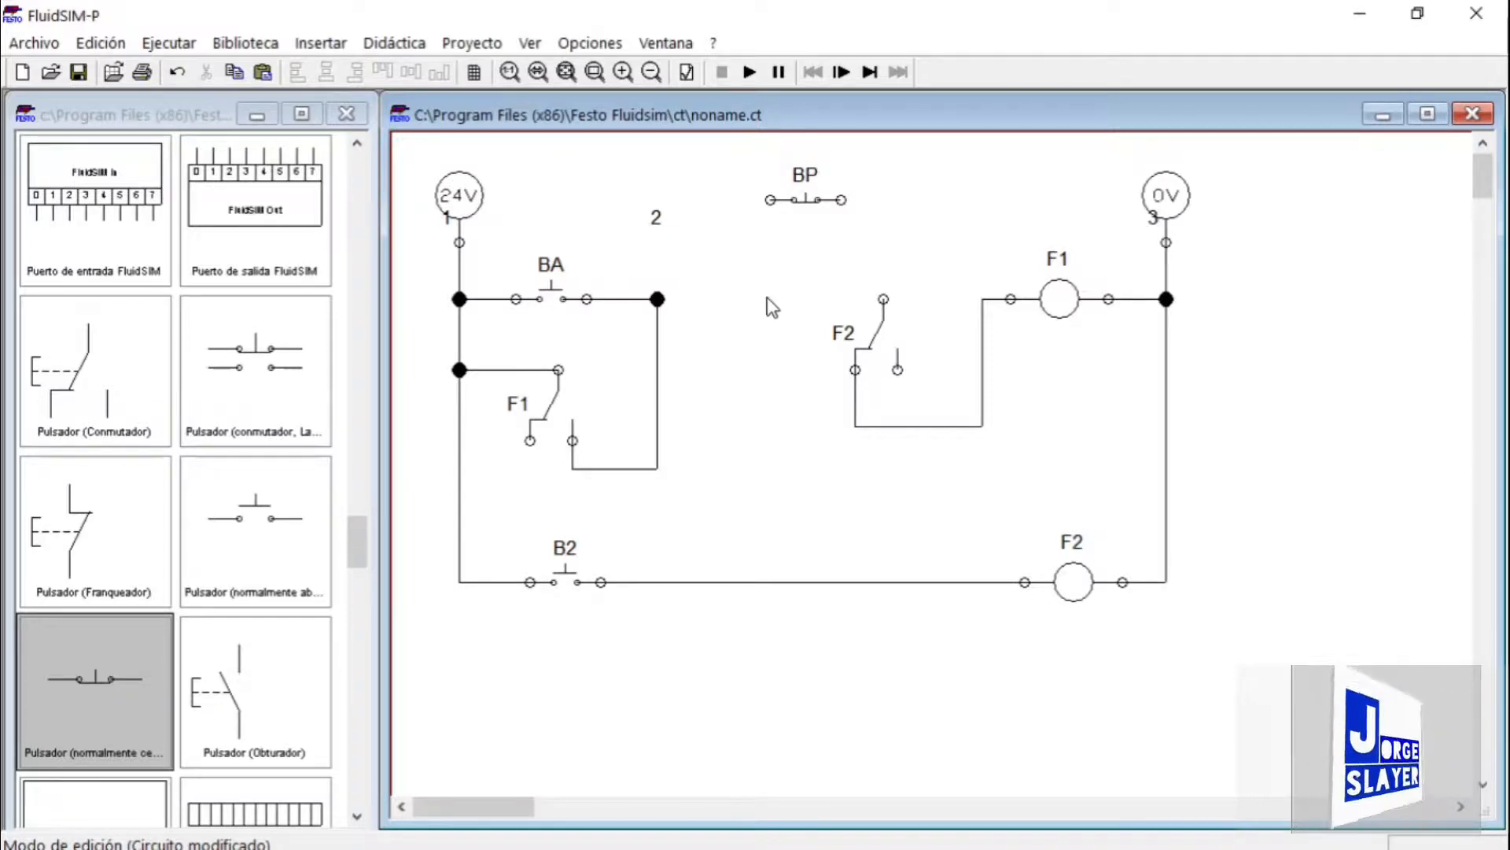
left_click_drag(857, 241, 658, 299)
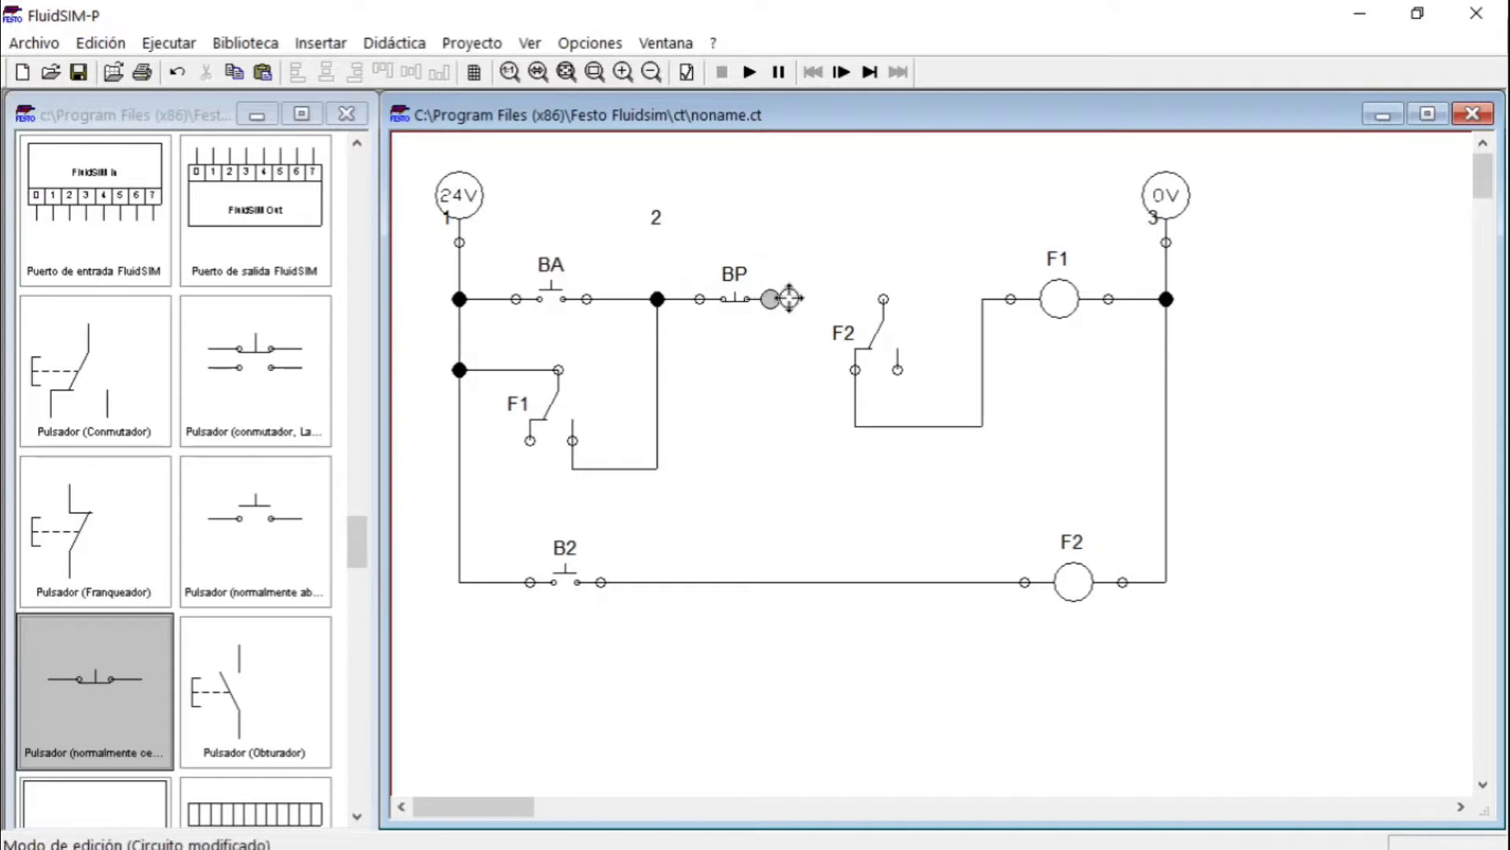
left_click_drag(878, 299, 879, 299)
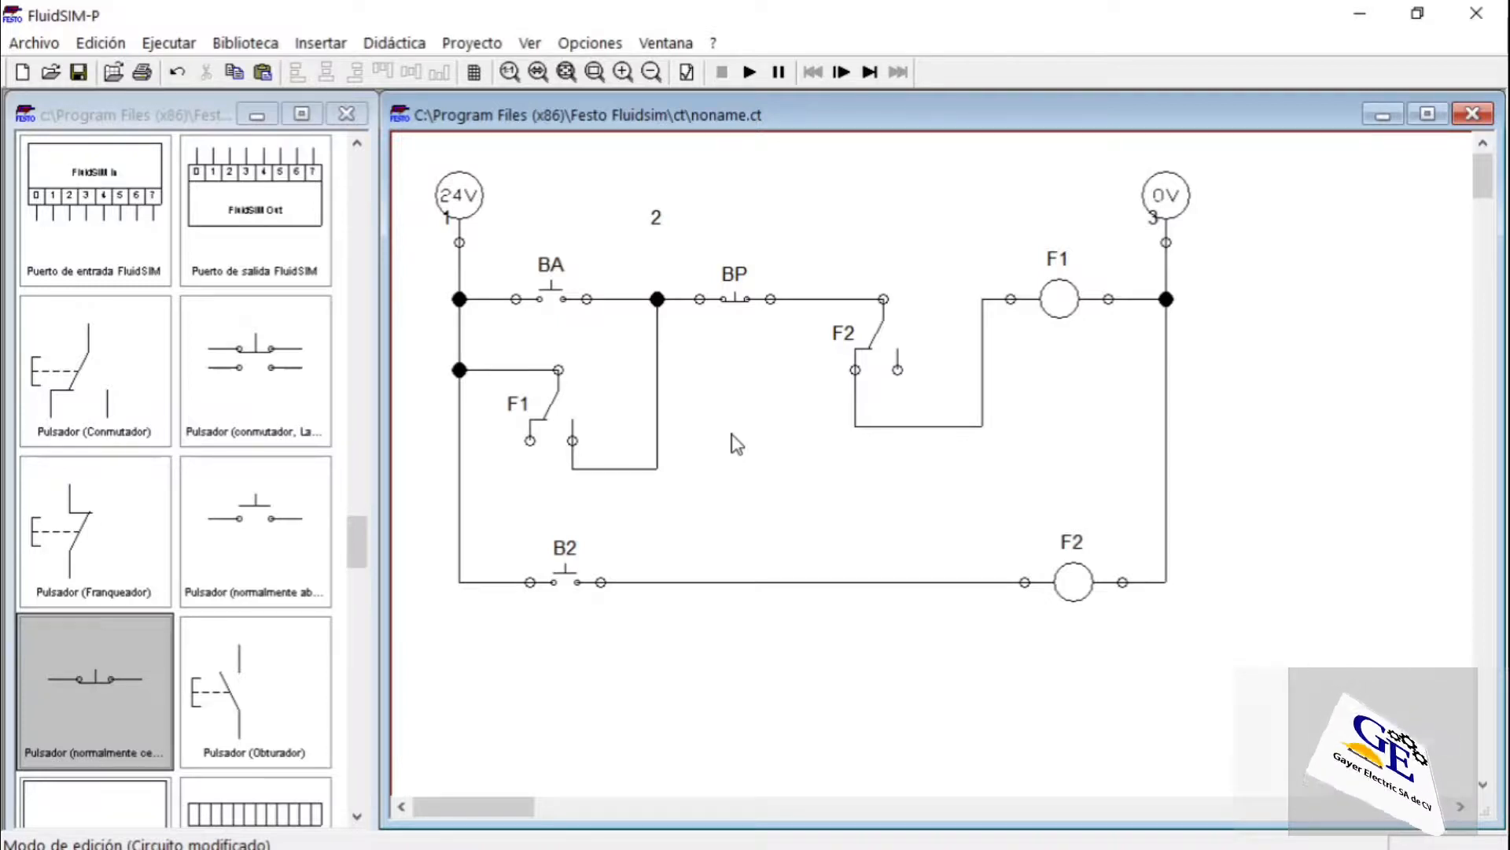
- Simulate the circuit and latch F1 with BA, testing its release with B2 and with BP before latching it again
left_click(748, 73)
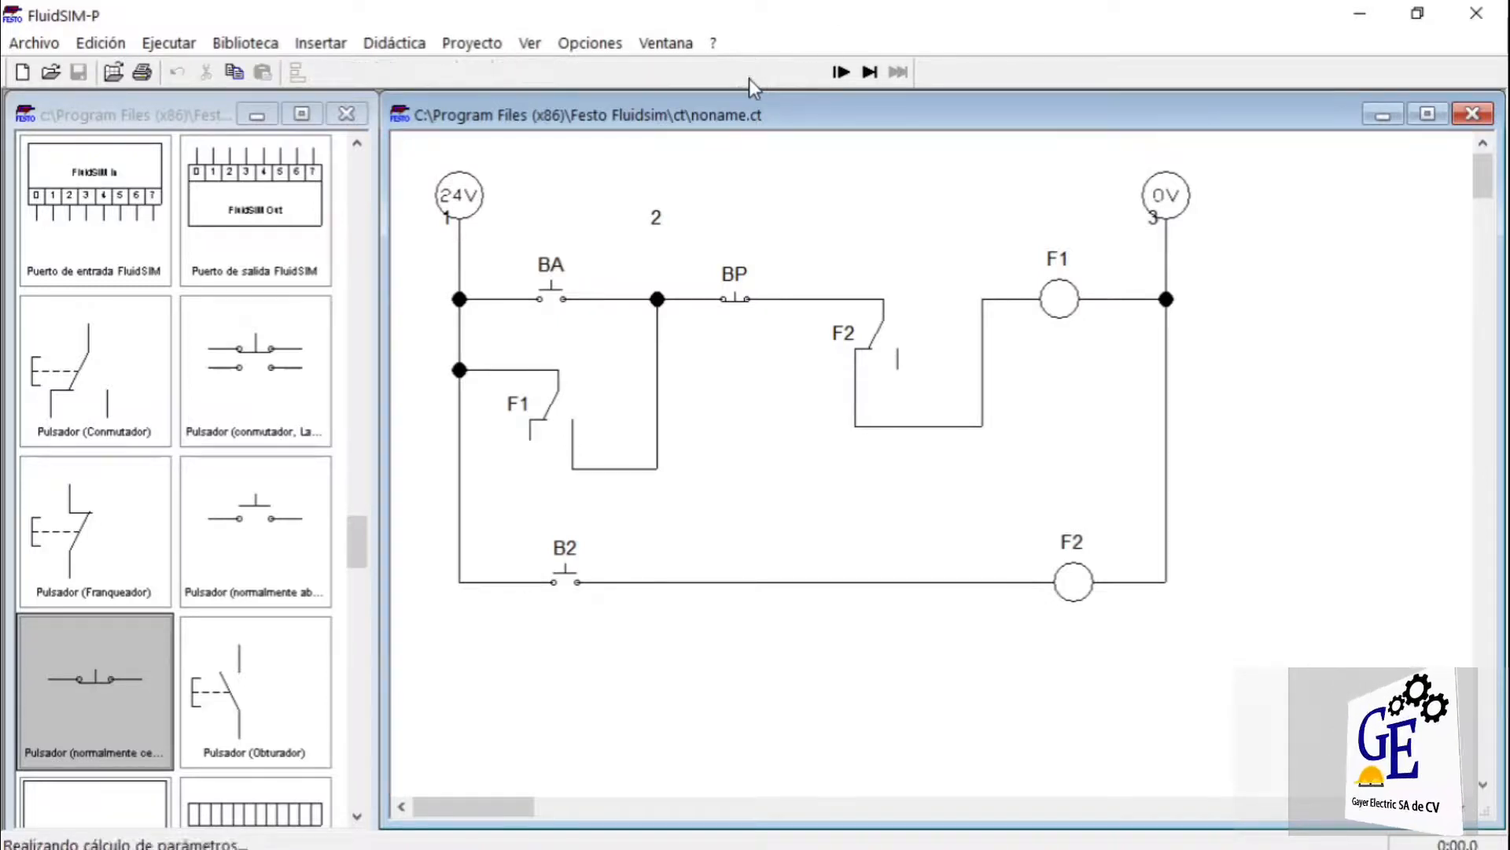
left_click(557, 279)
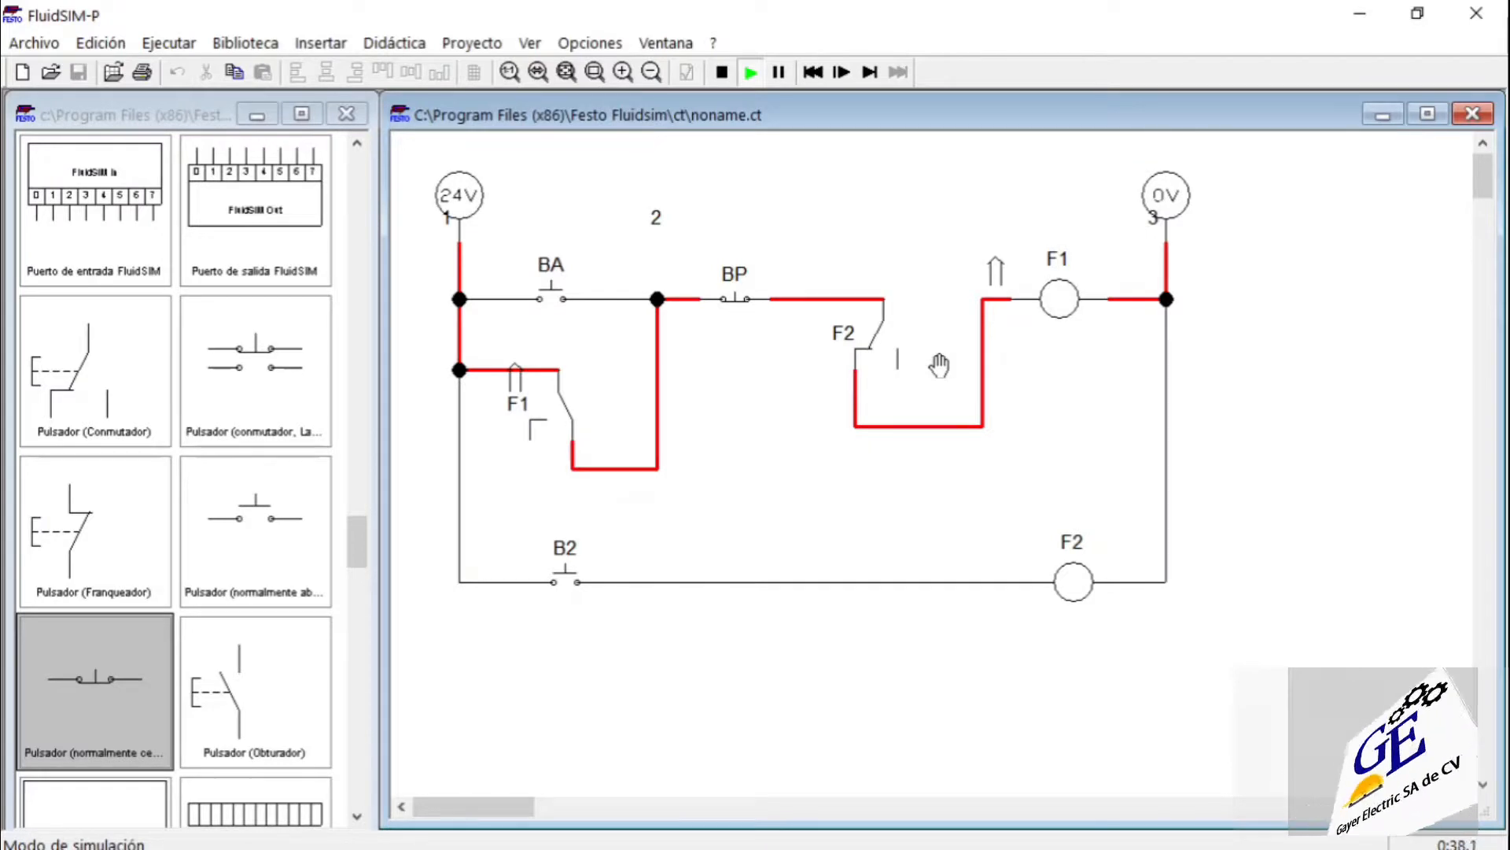
left_click(582, 558)
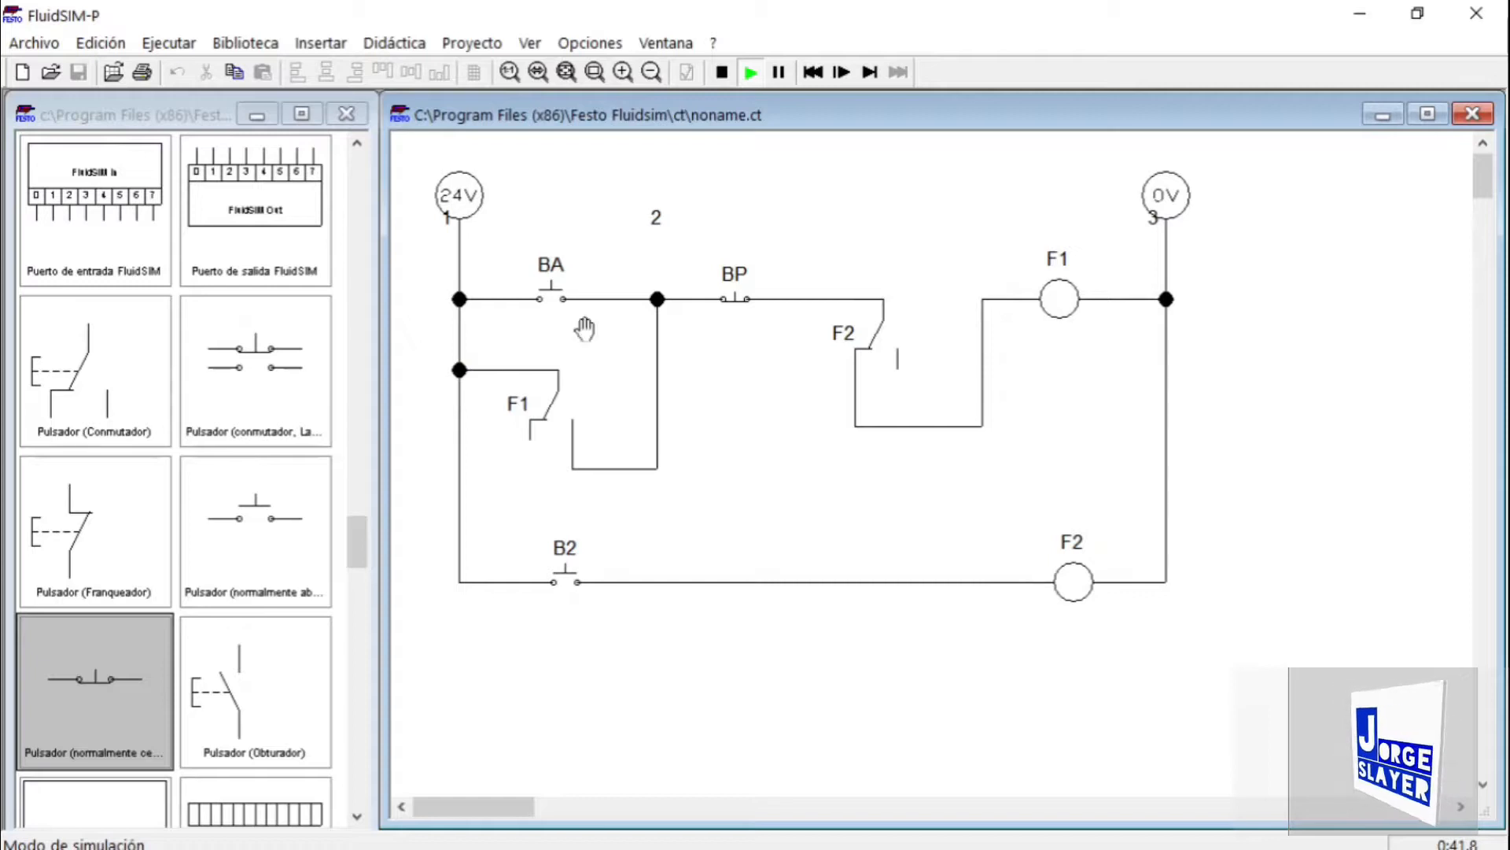
left_click(565, 275)
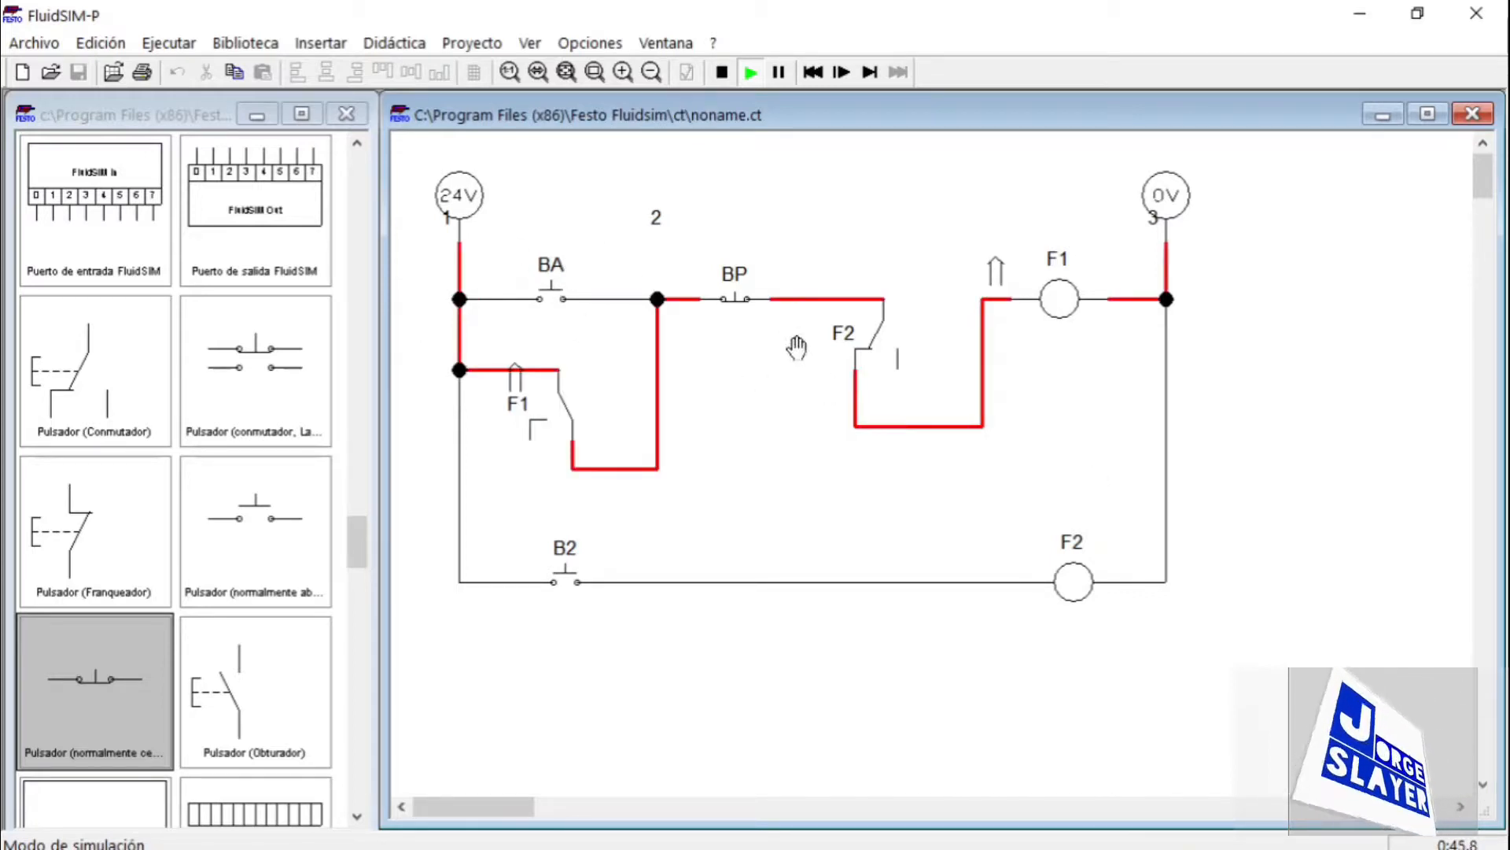
left_click(749, 287)
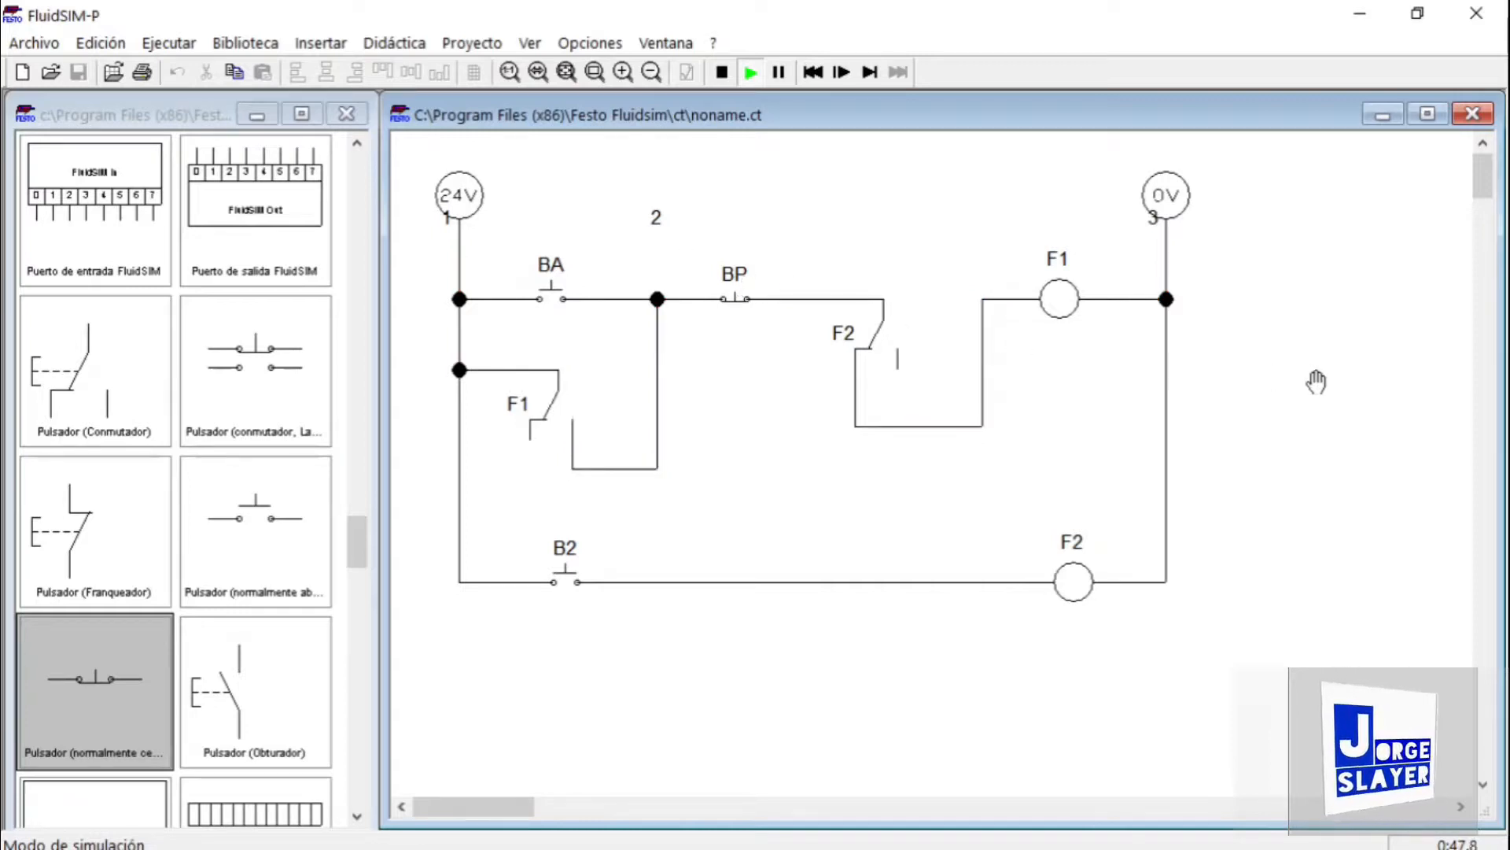
left_click(558, 271)
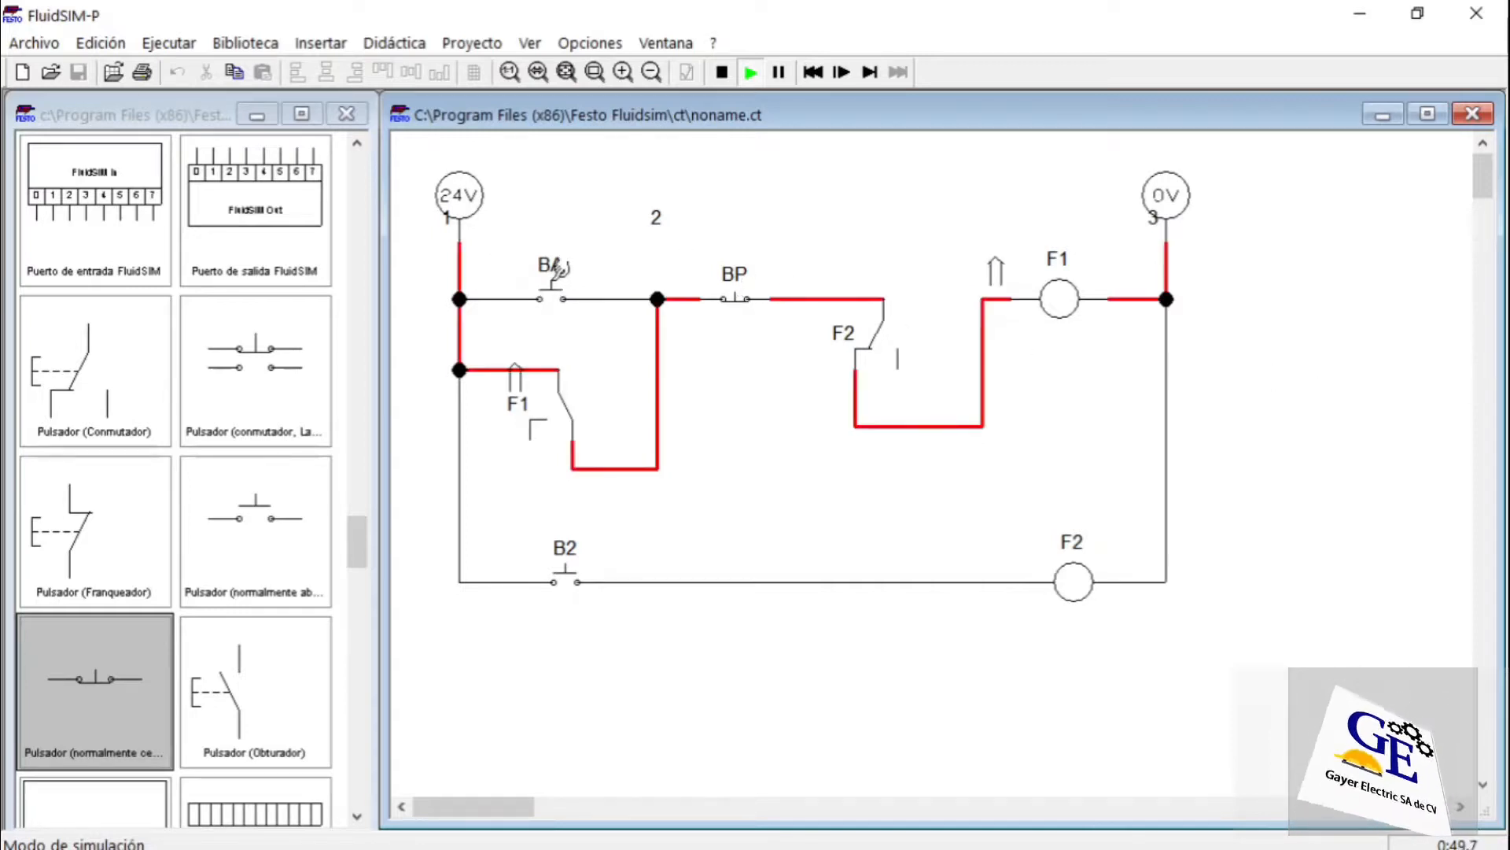